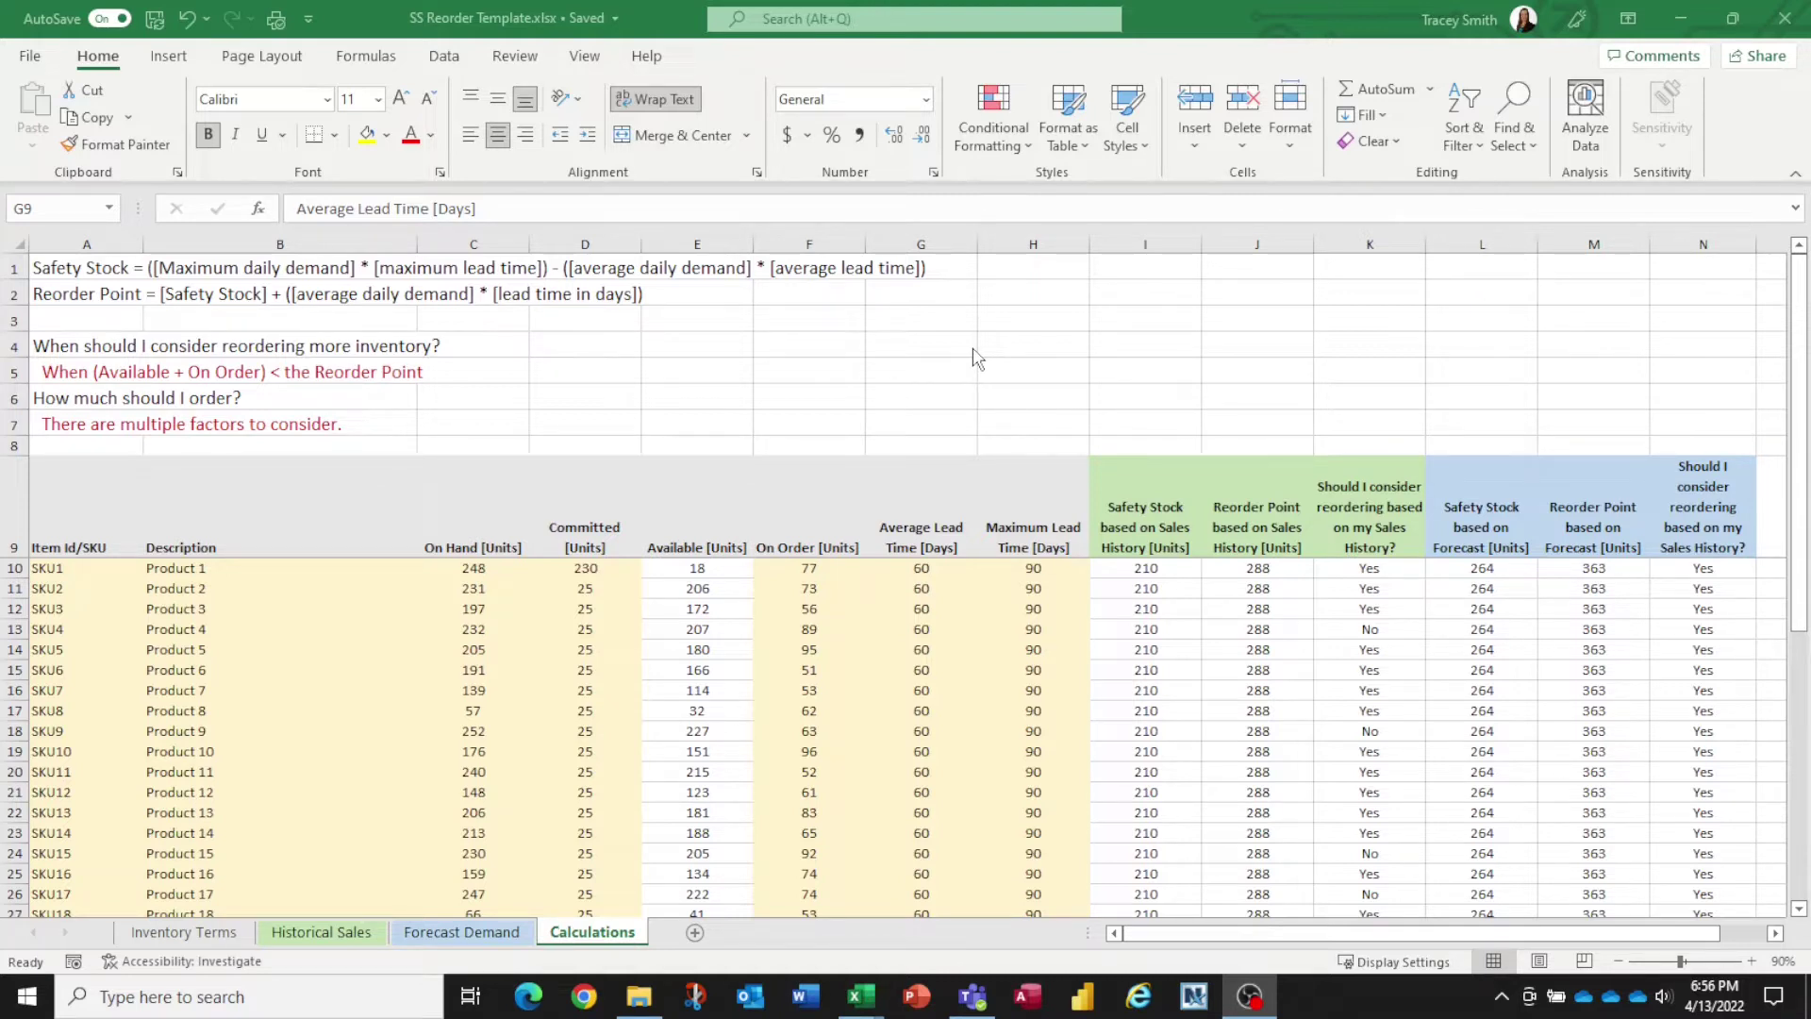
- Inspect the Safety Stock formula in A1 and SKU1's average and maximum lead time cells
{"action": "left_click", "coordinate": [72, 267]}
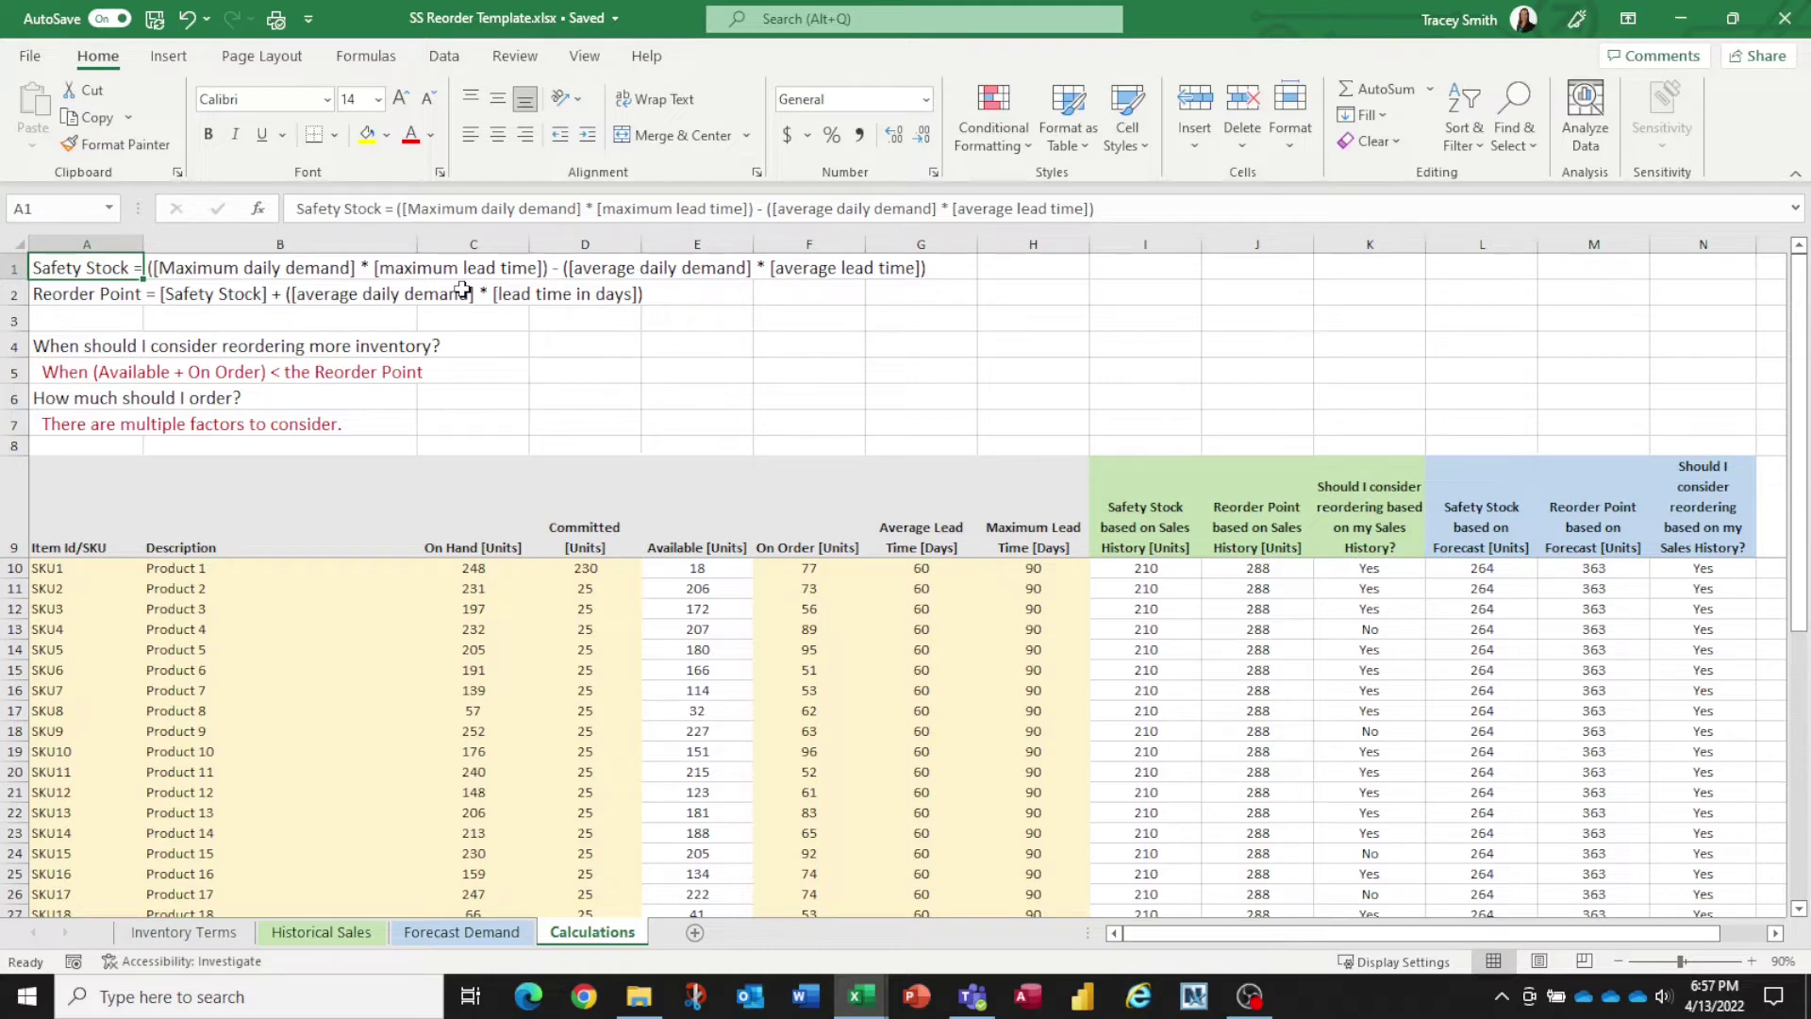
{"action": "left_click", "coordinate": [921, 572]}
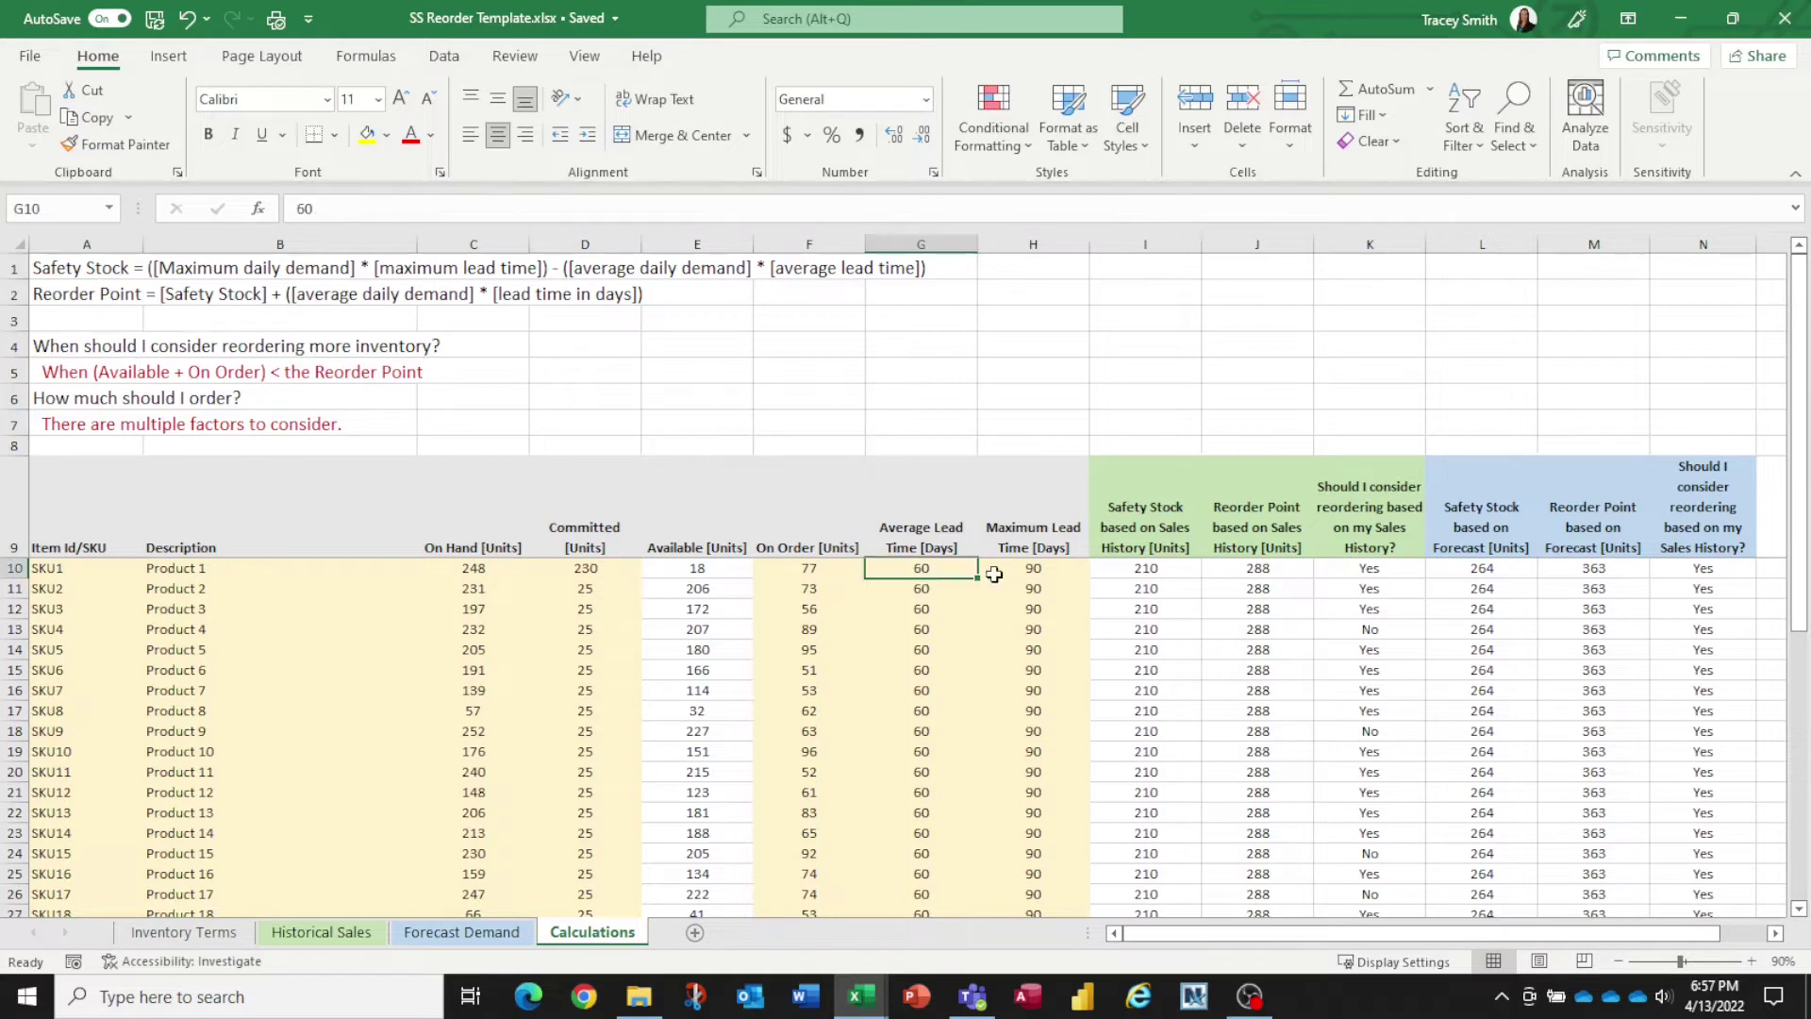
{"action": "left_click", "coordinate": [1063, 570]}
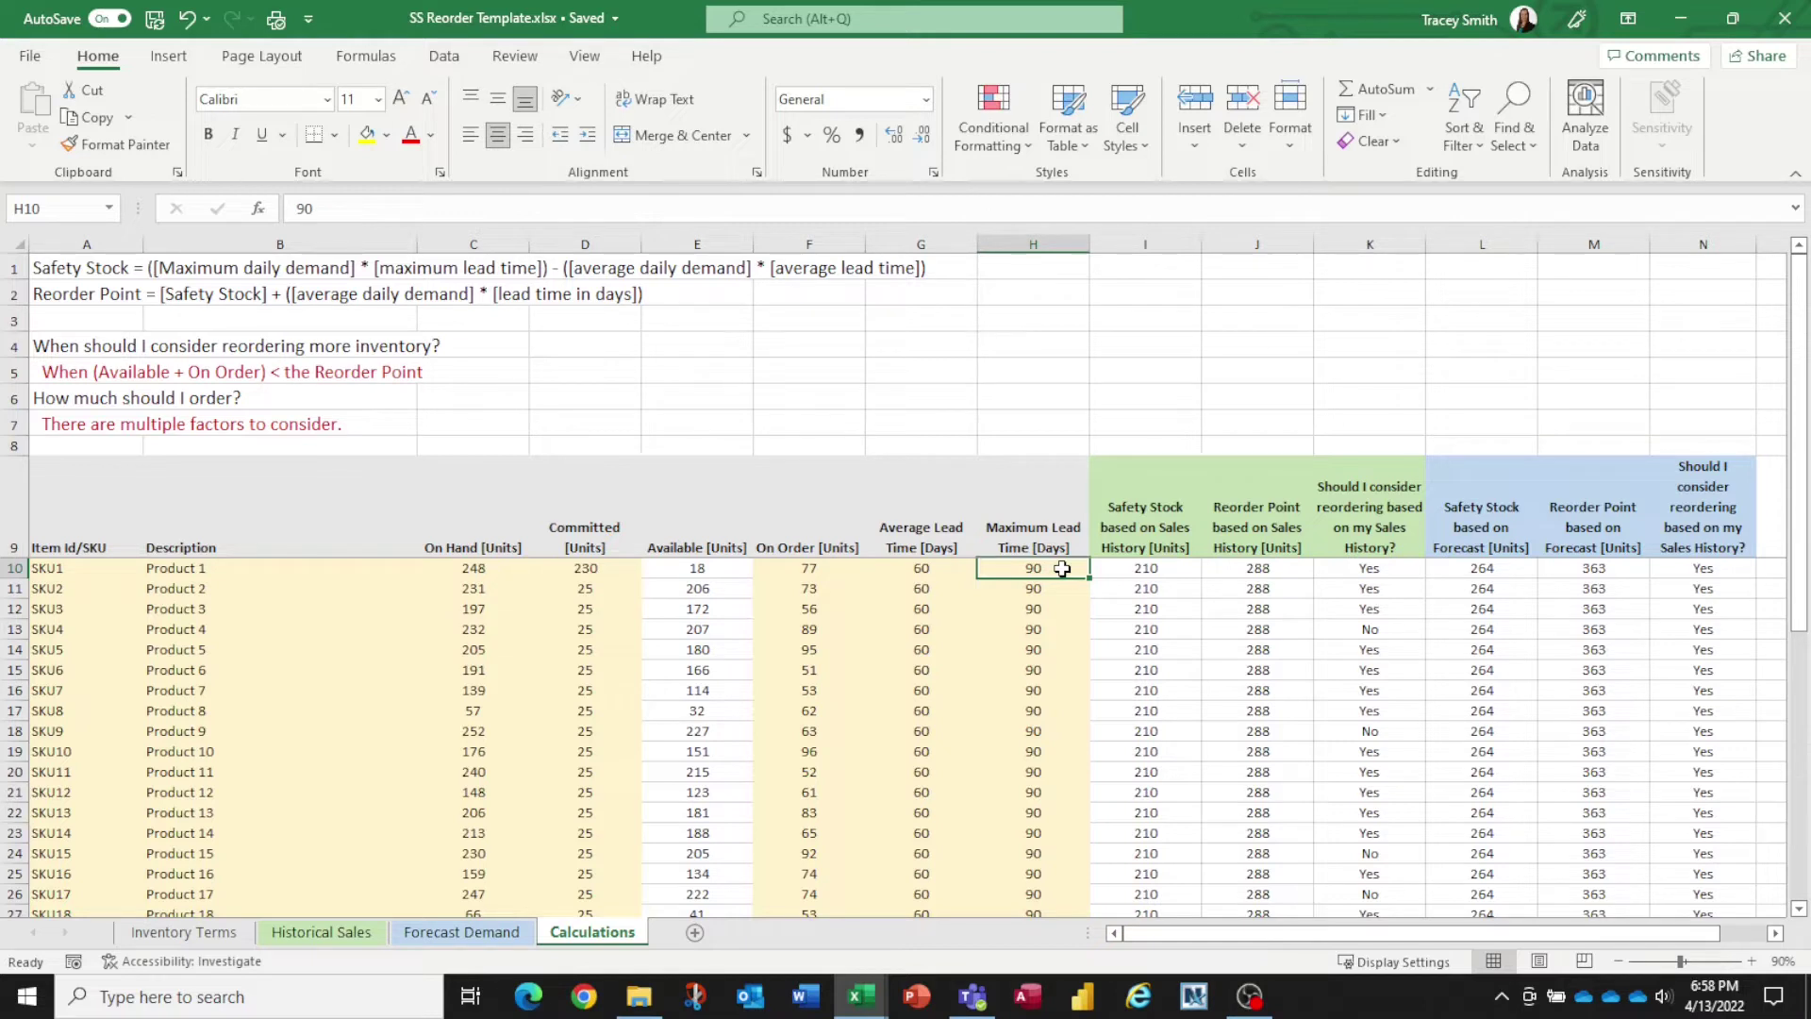
- Switch to Lead Time History.xlsx and review its SKU, product, PO number, placed and received date columns
{"action": "mouse_move", "coordinate": [853, 1011]}
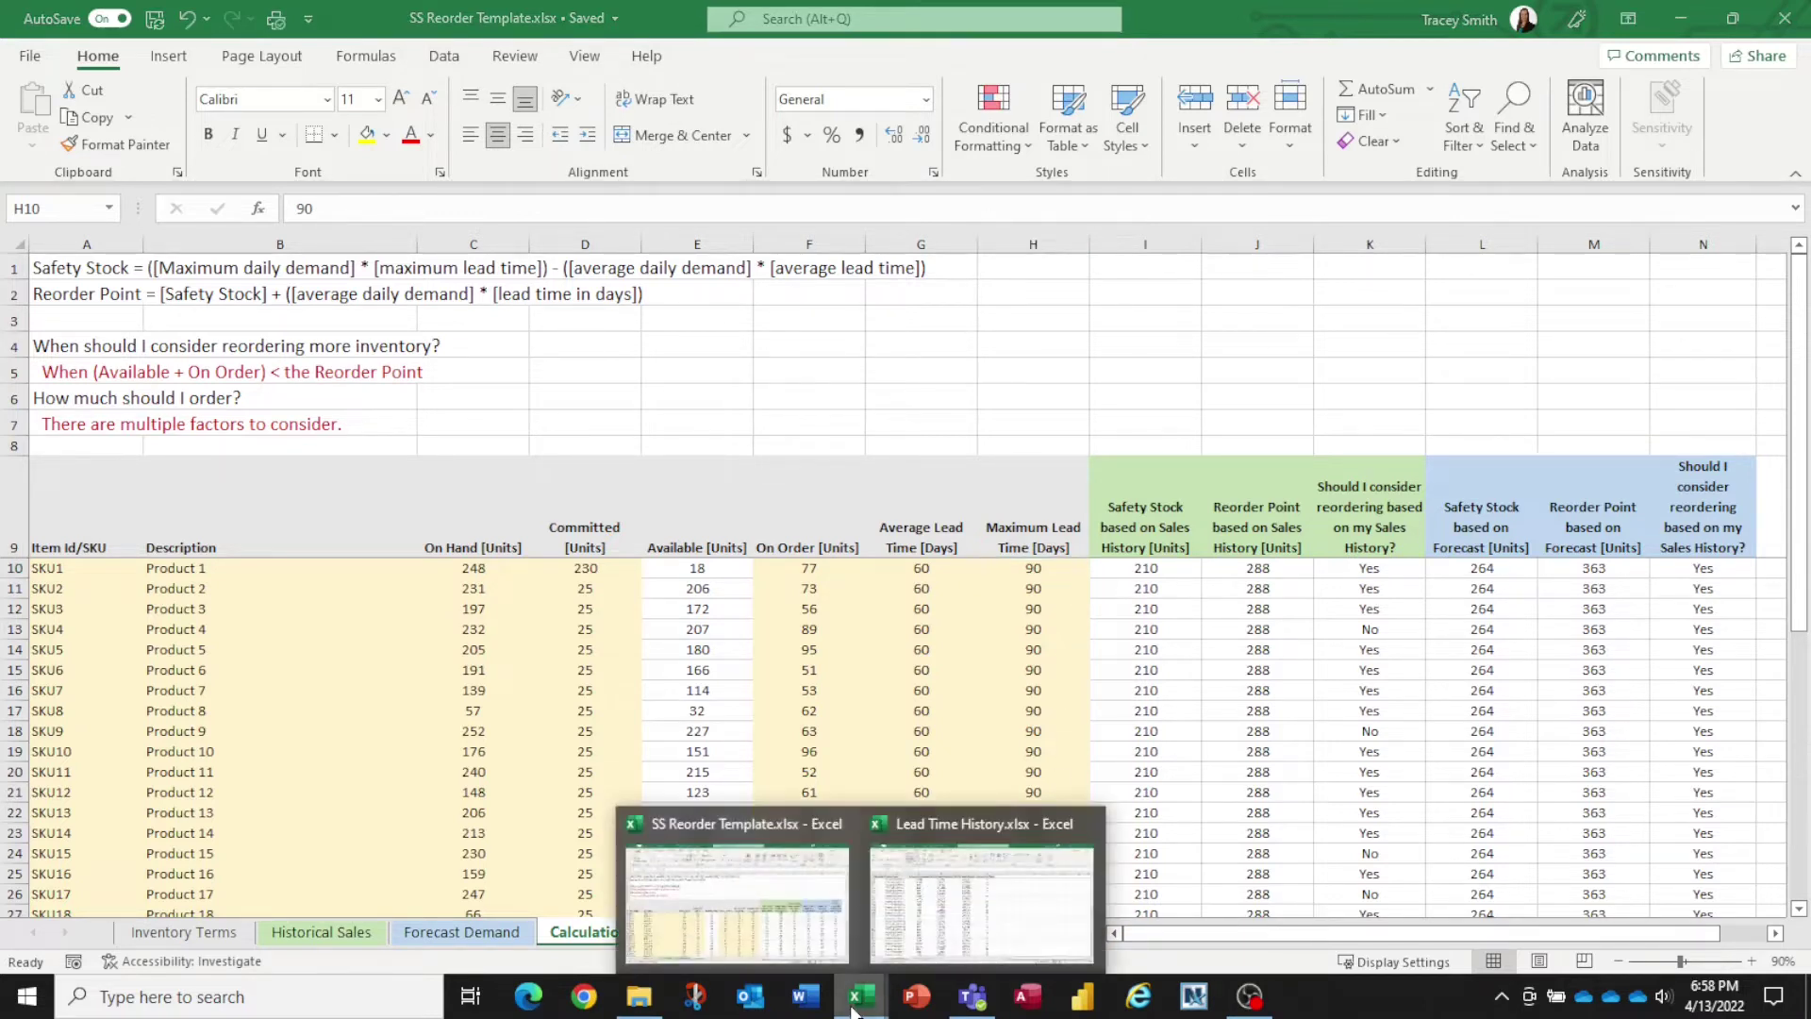
{"action": "left_click", "coordinate": [930, 828]}
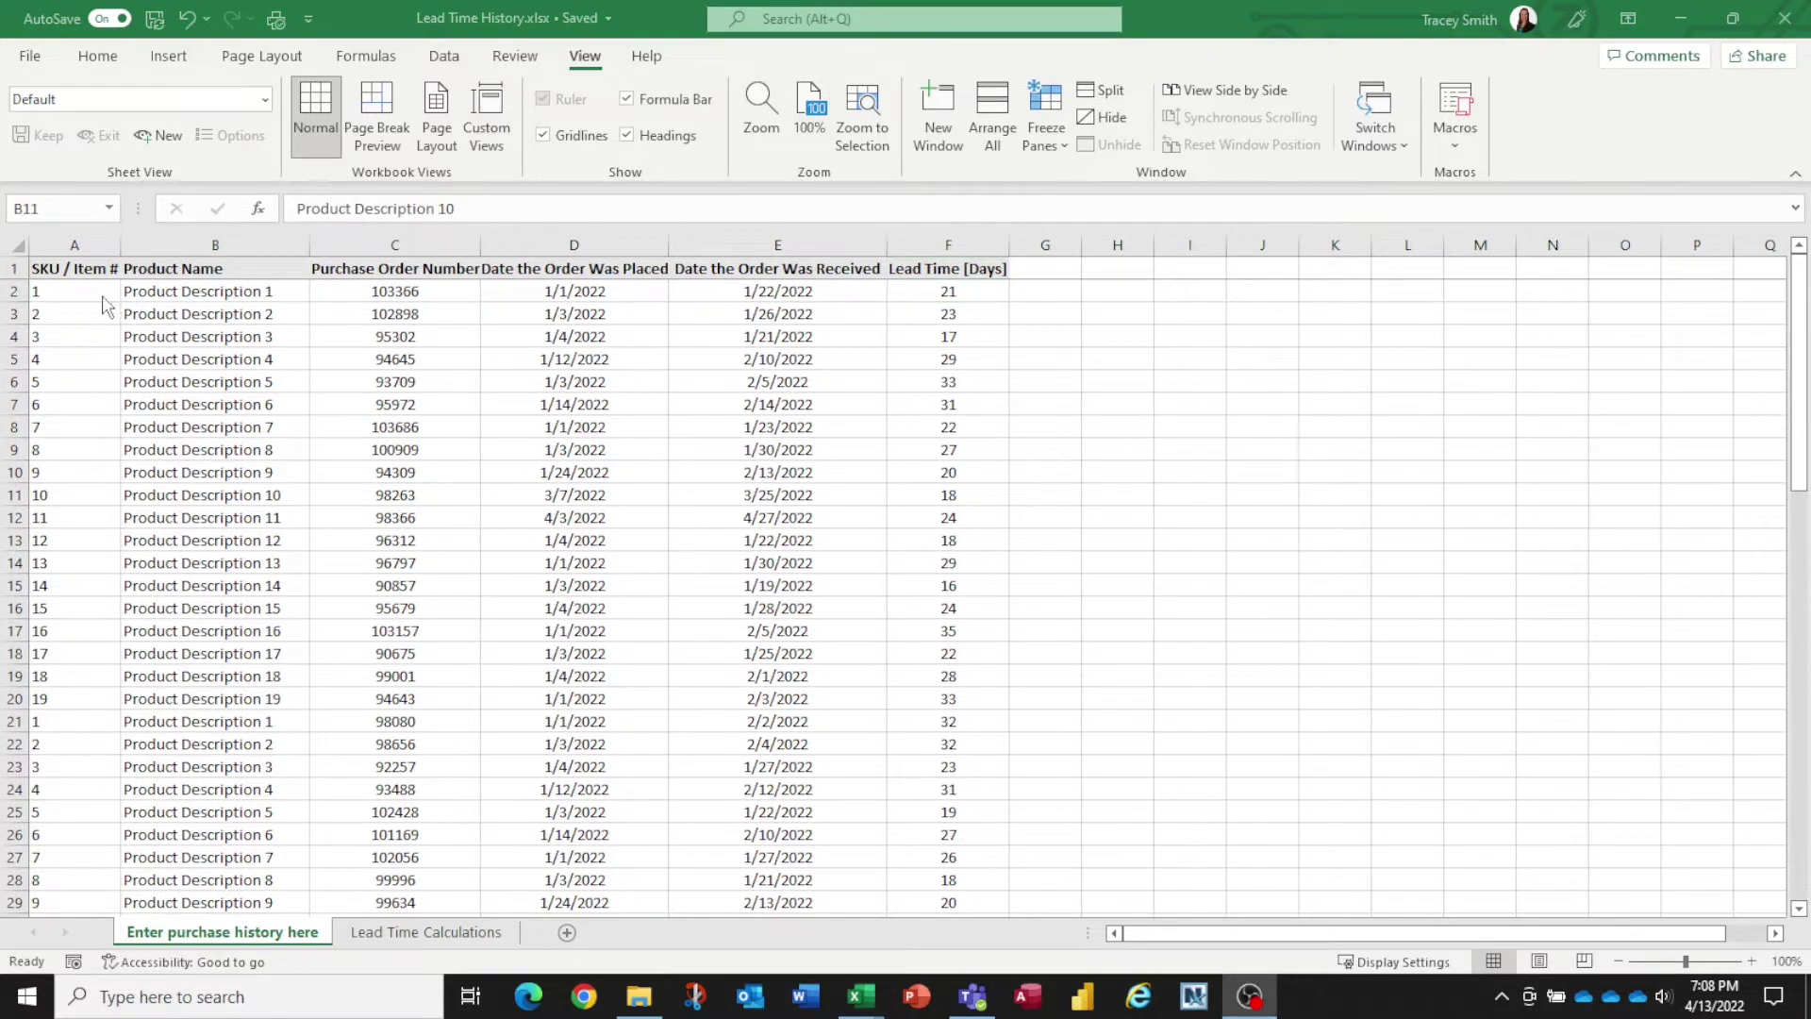
{"action": "left_click_drag", "start_coordinate": [69, 292], "coordinate": [66, 864]}
{"action": "left_click", "coordinate": [227, 292]}
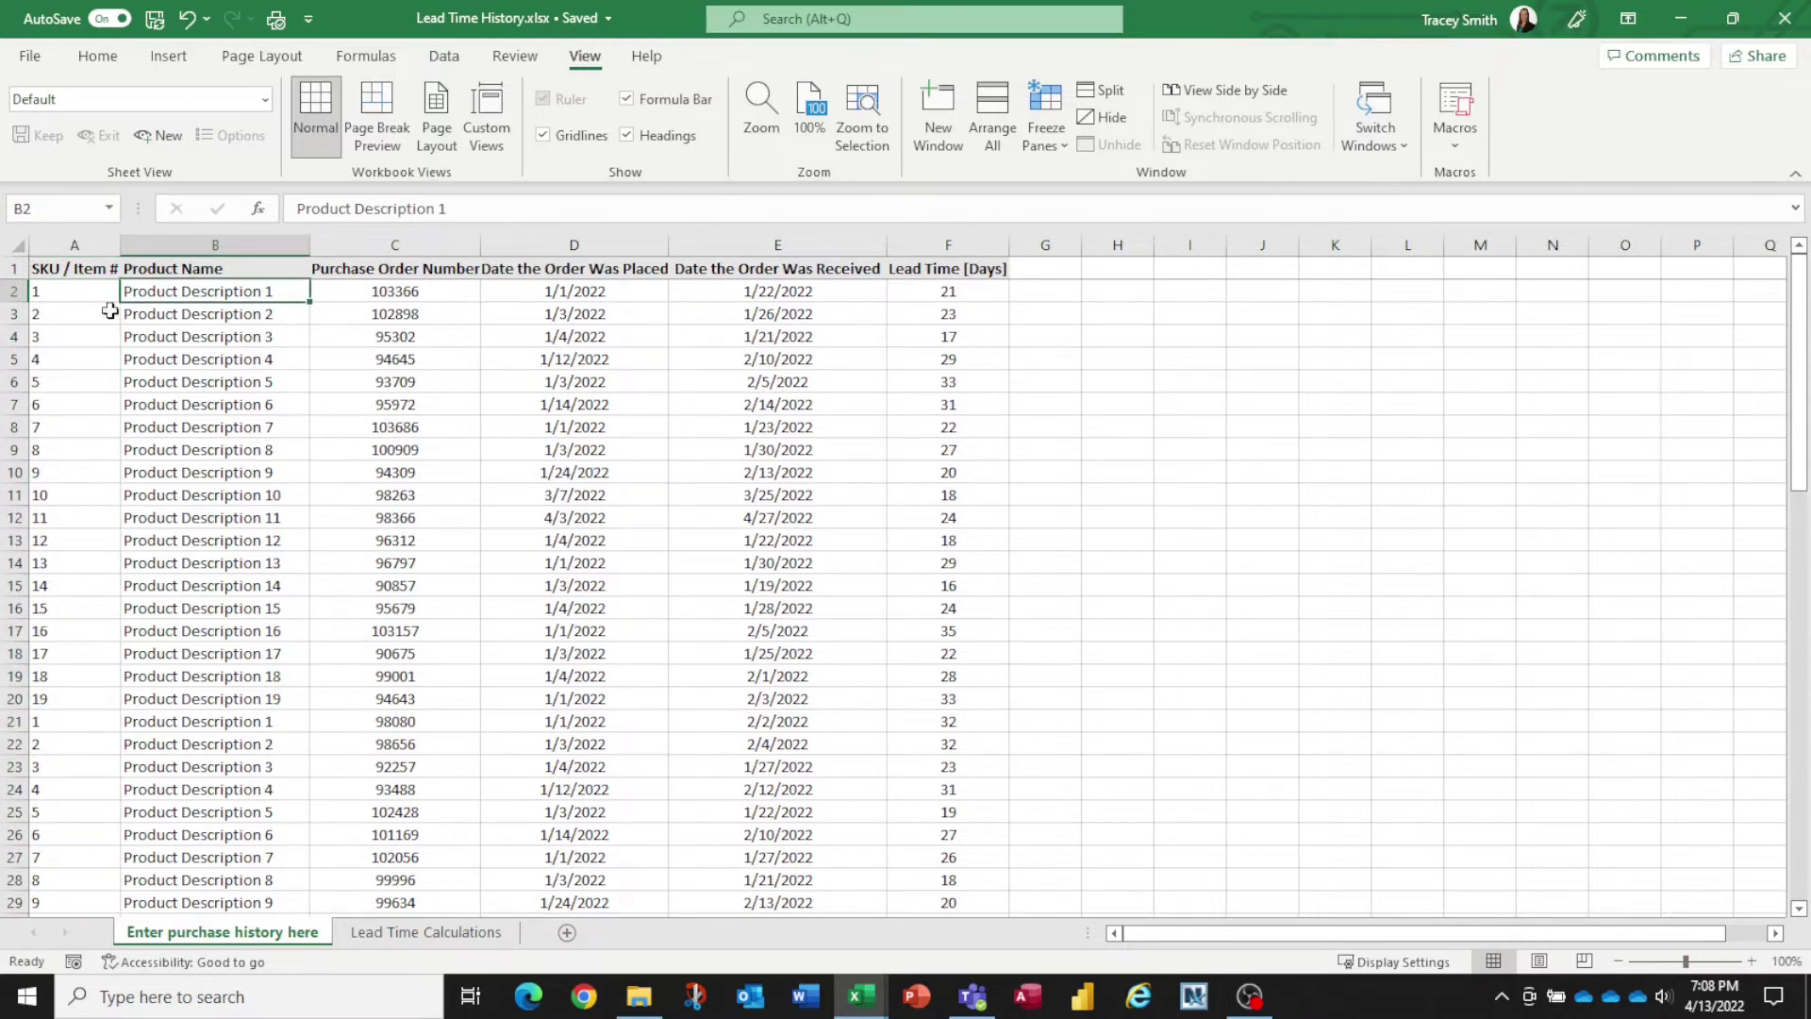
{"action": "left_click_drag", "start_coordinate": [83, 294], "coordinate": [70, 790]}
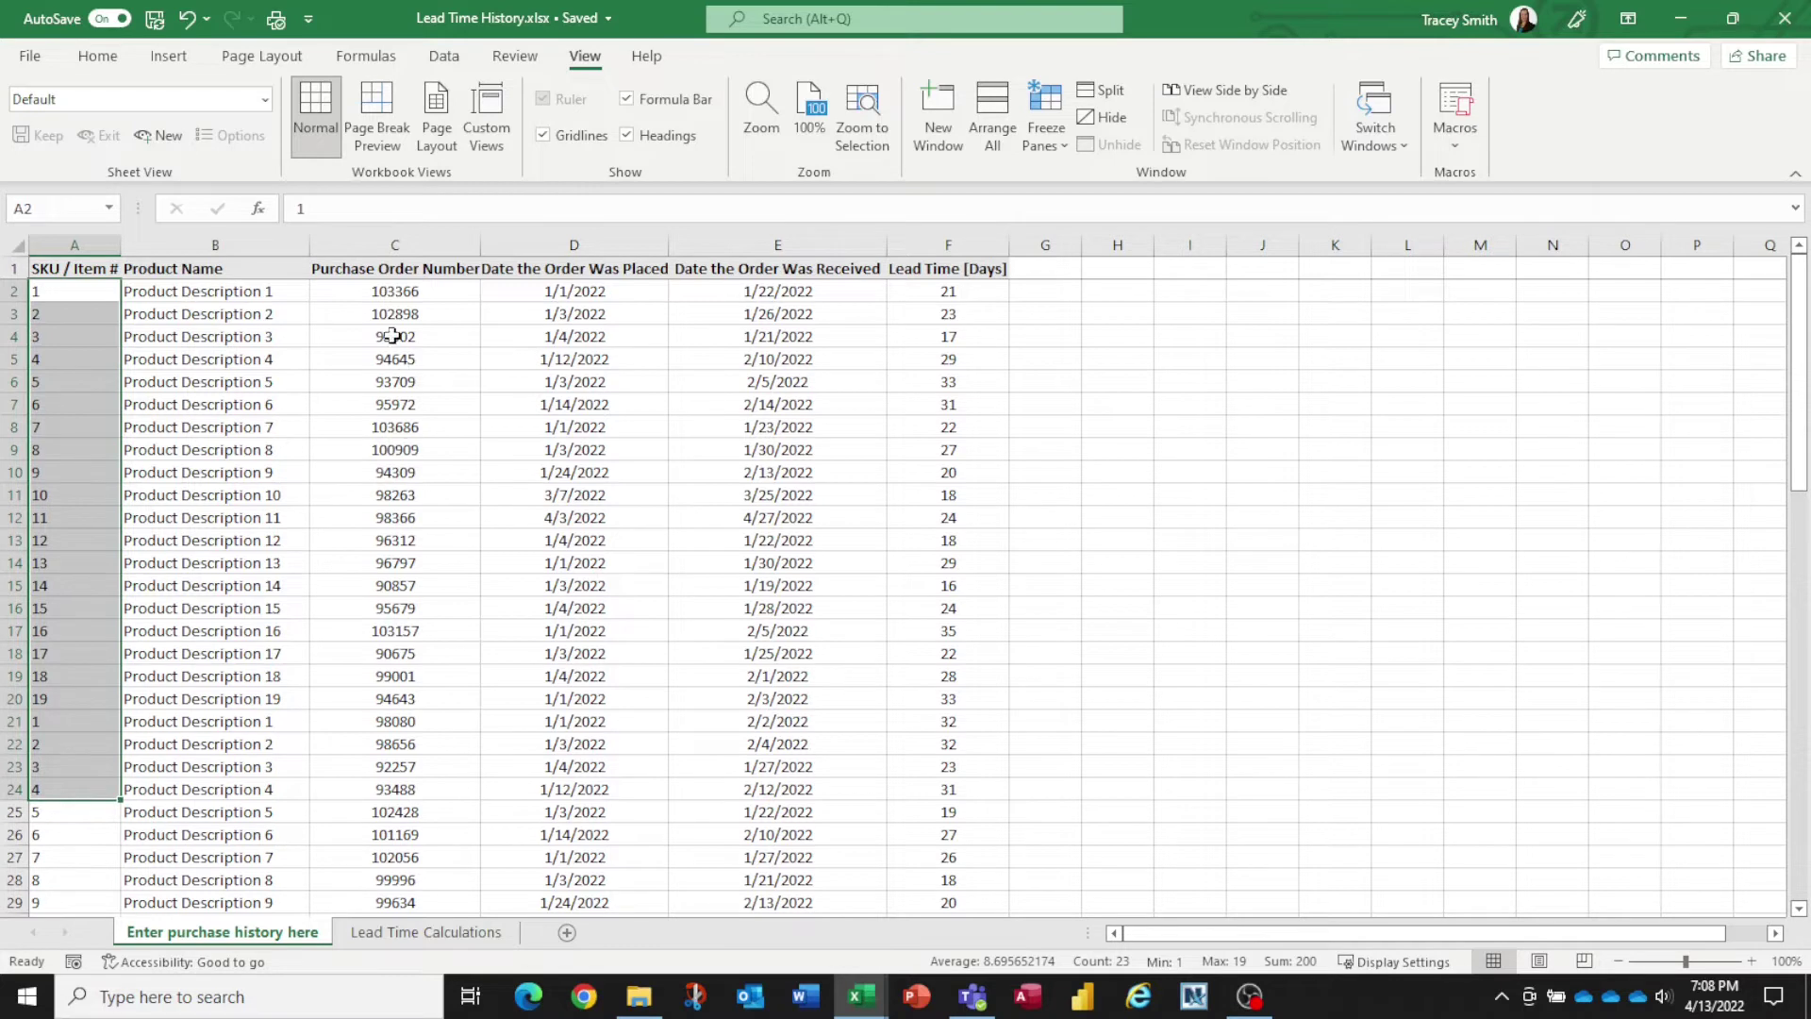
{"action": "left_click", "coordinate": [394, 293]}
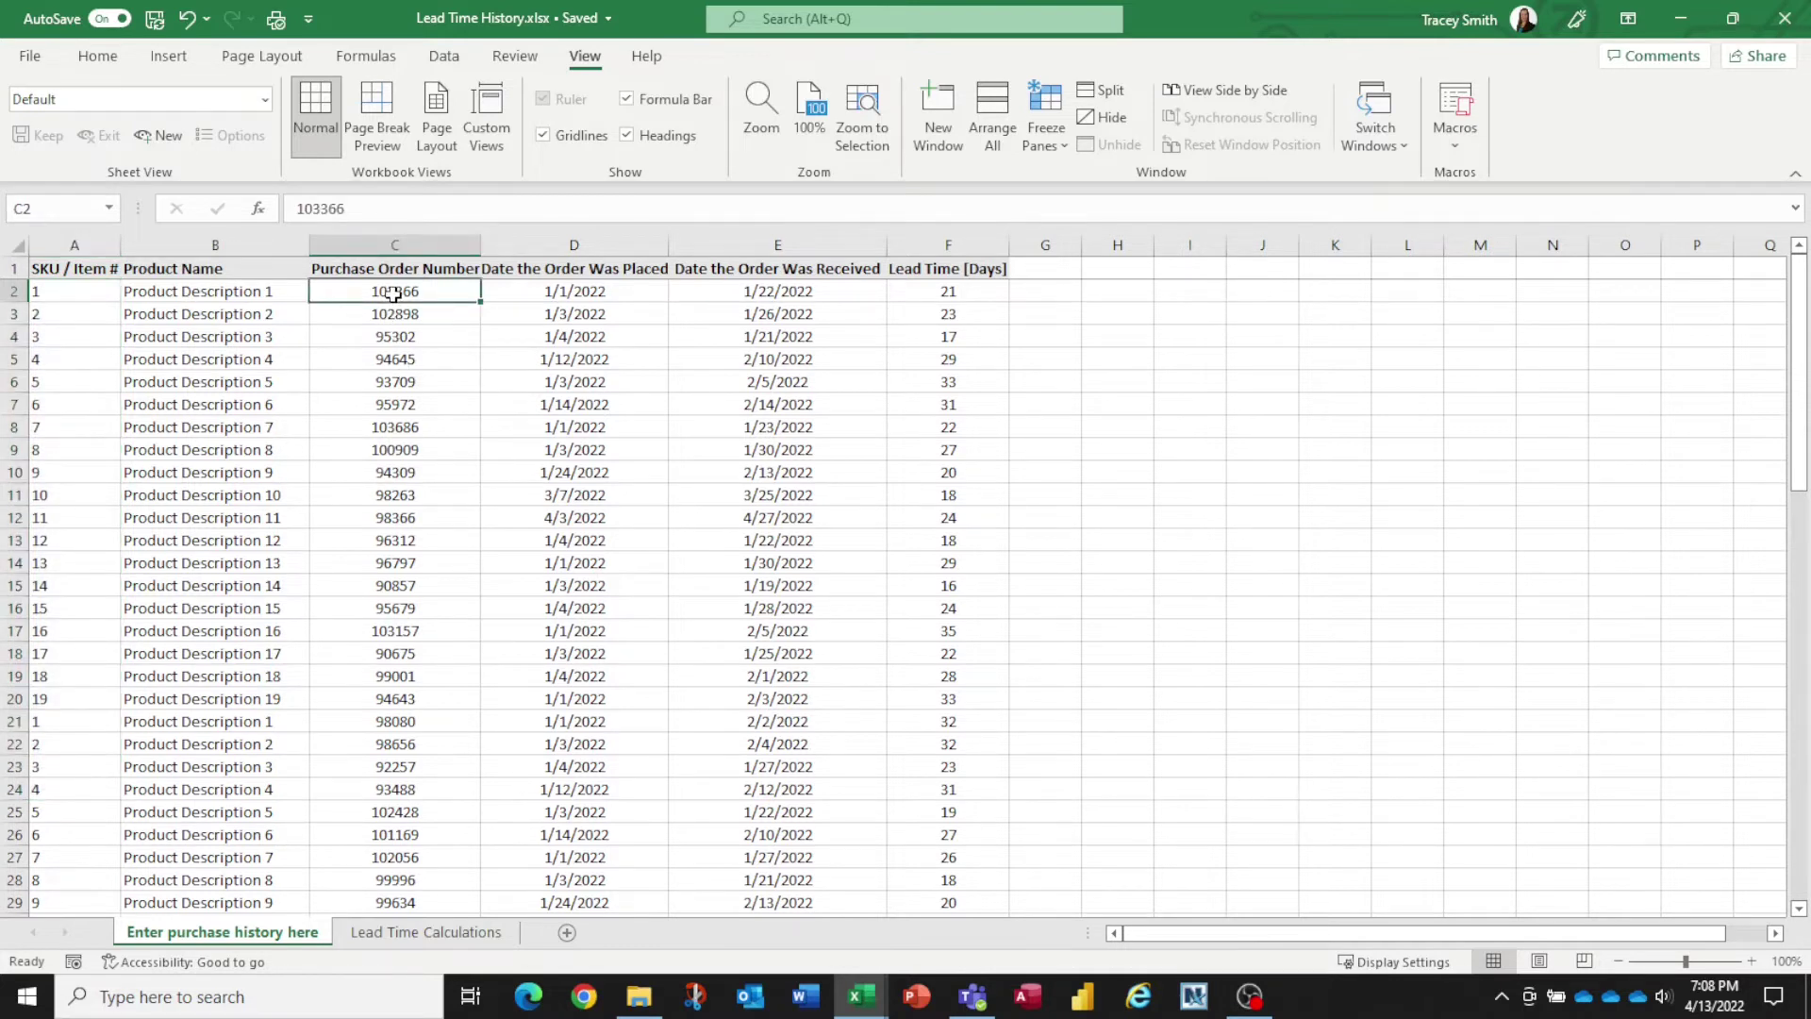
{"action": "left_click", "coordinate": [606, 293]}
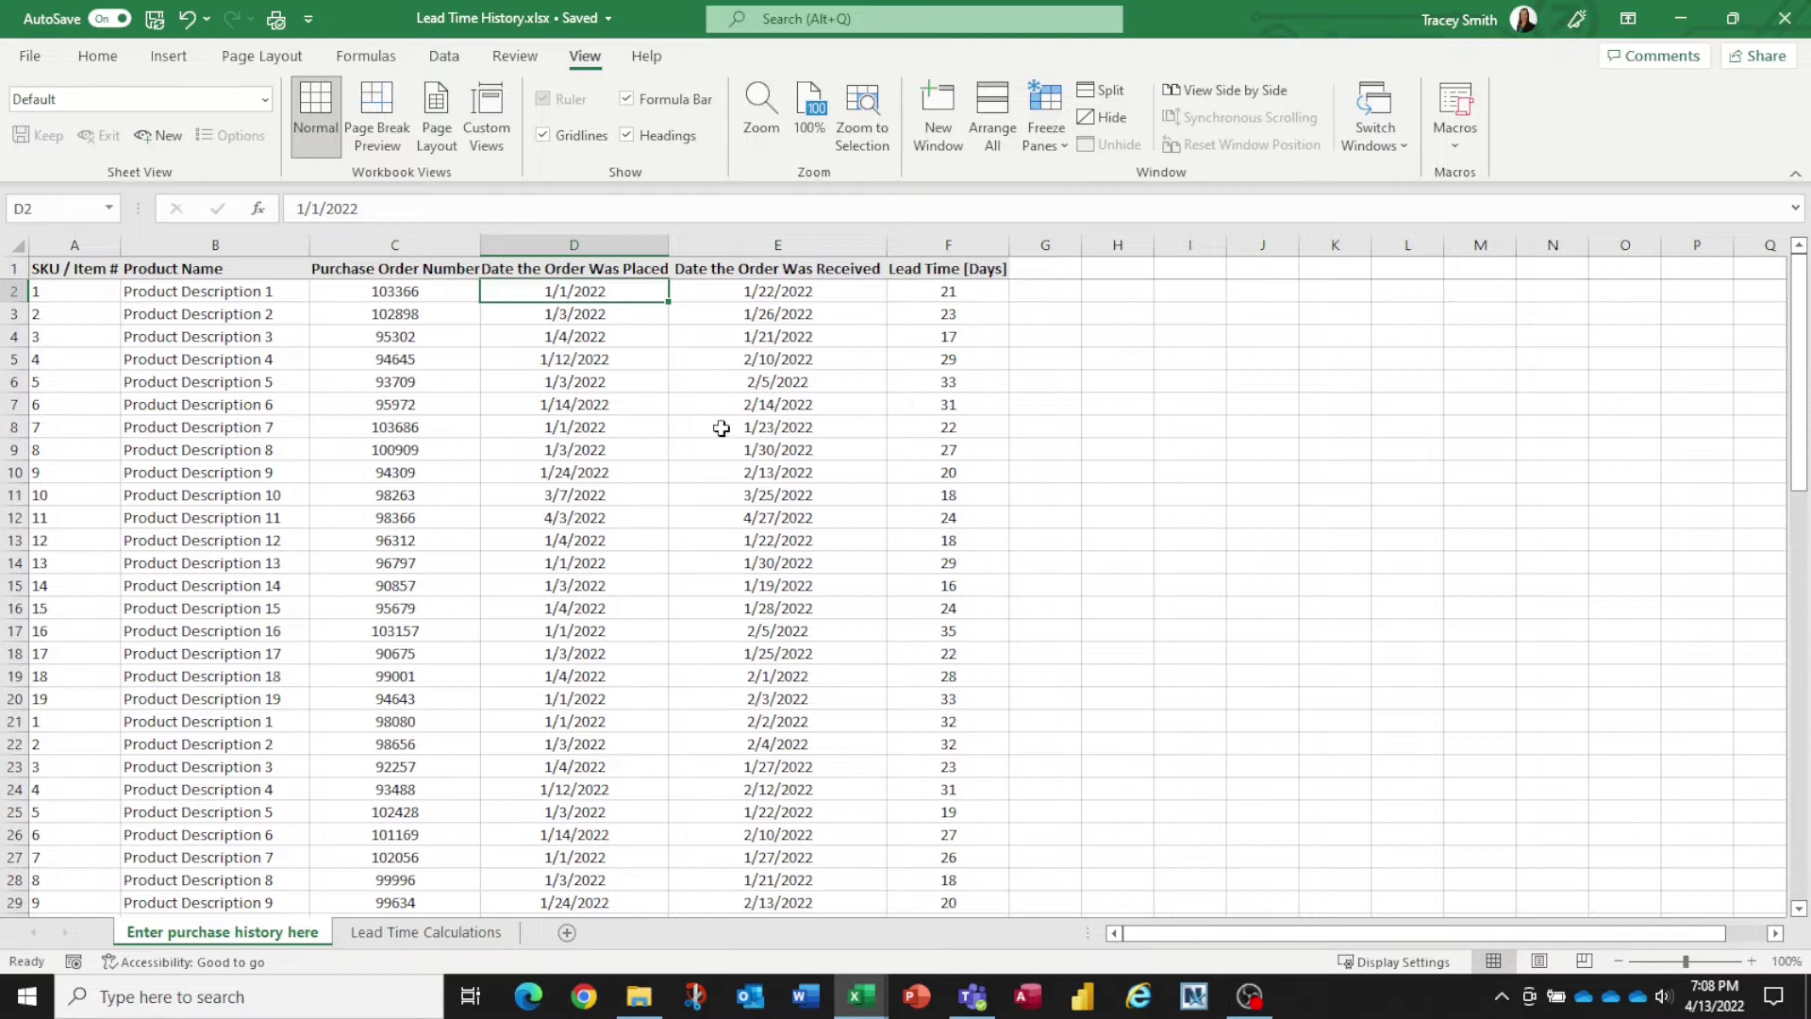
{"action": "left_click", "coordinate": [843, 294]}
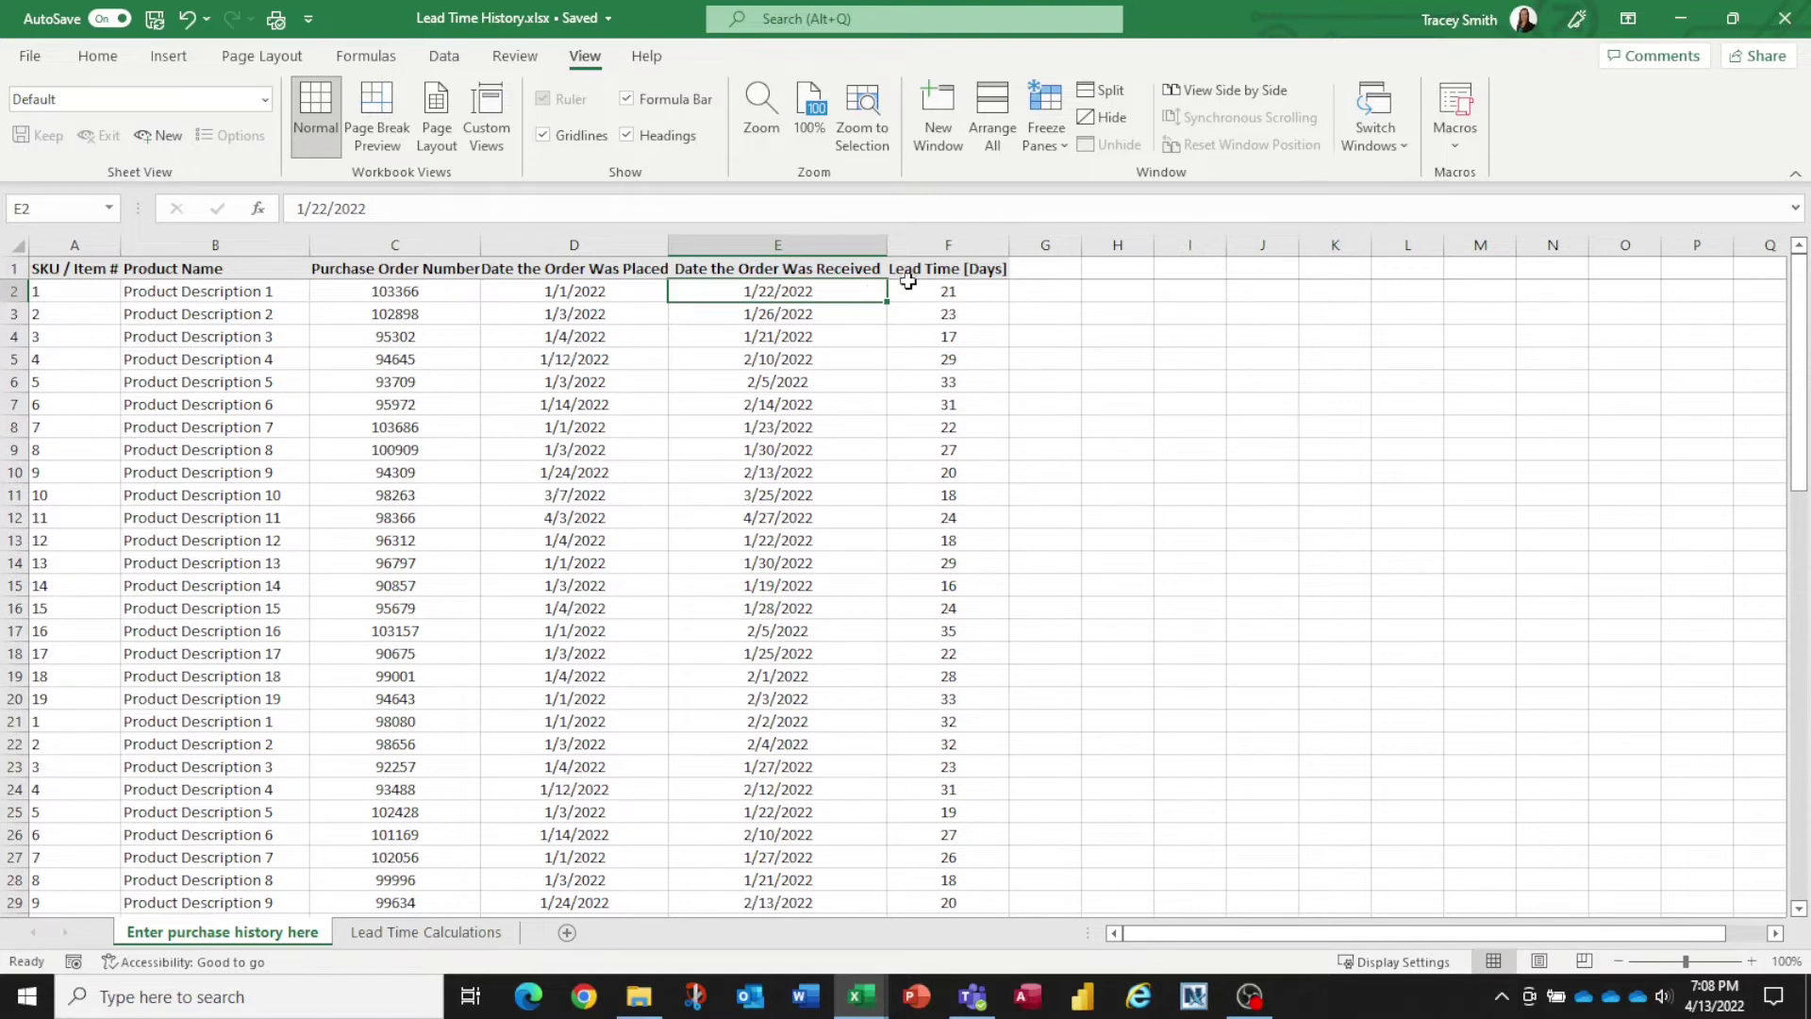
- Enter =E2-D2 in F2 so the first order's lead time shows 21 days
{"action": "left_click", "coordinate": [943, 291]}
{"action": "type", "text": "=E2-D2"}
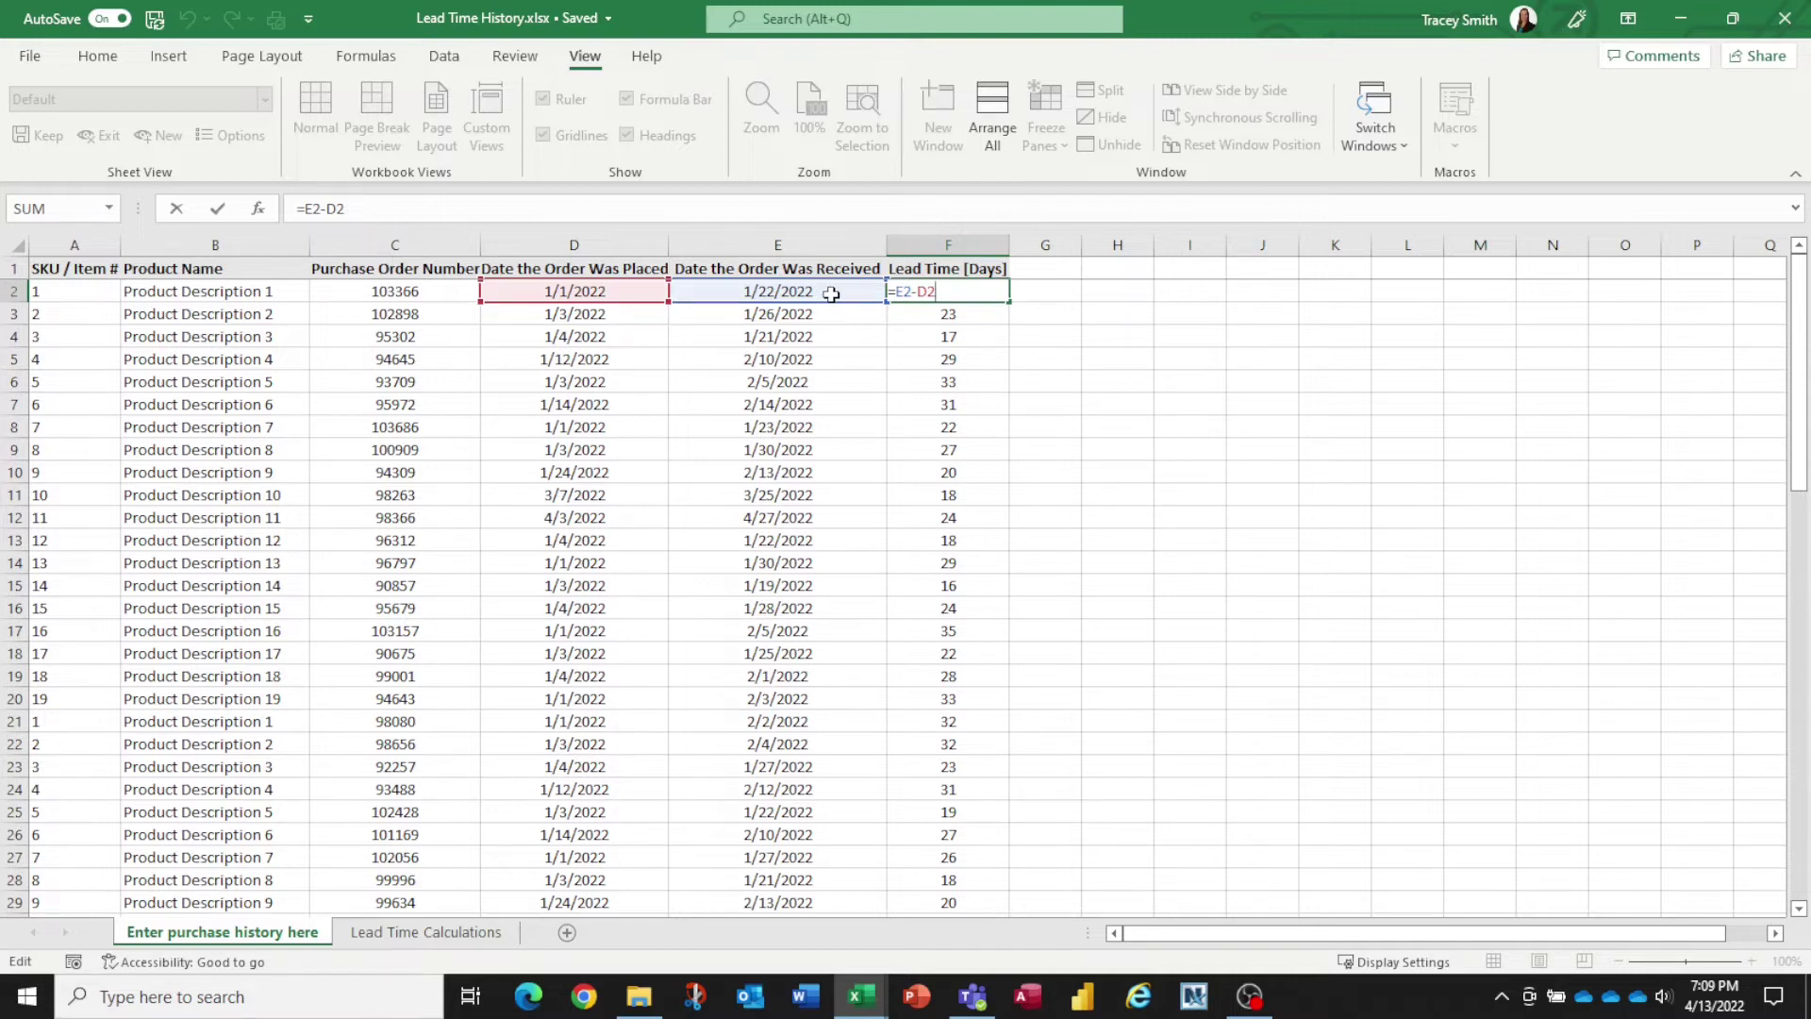
{"action": "key", "text": "ctrl+Return"}
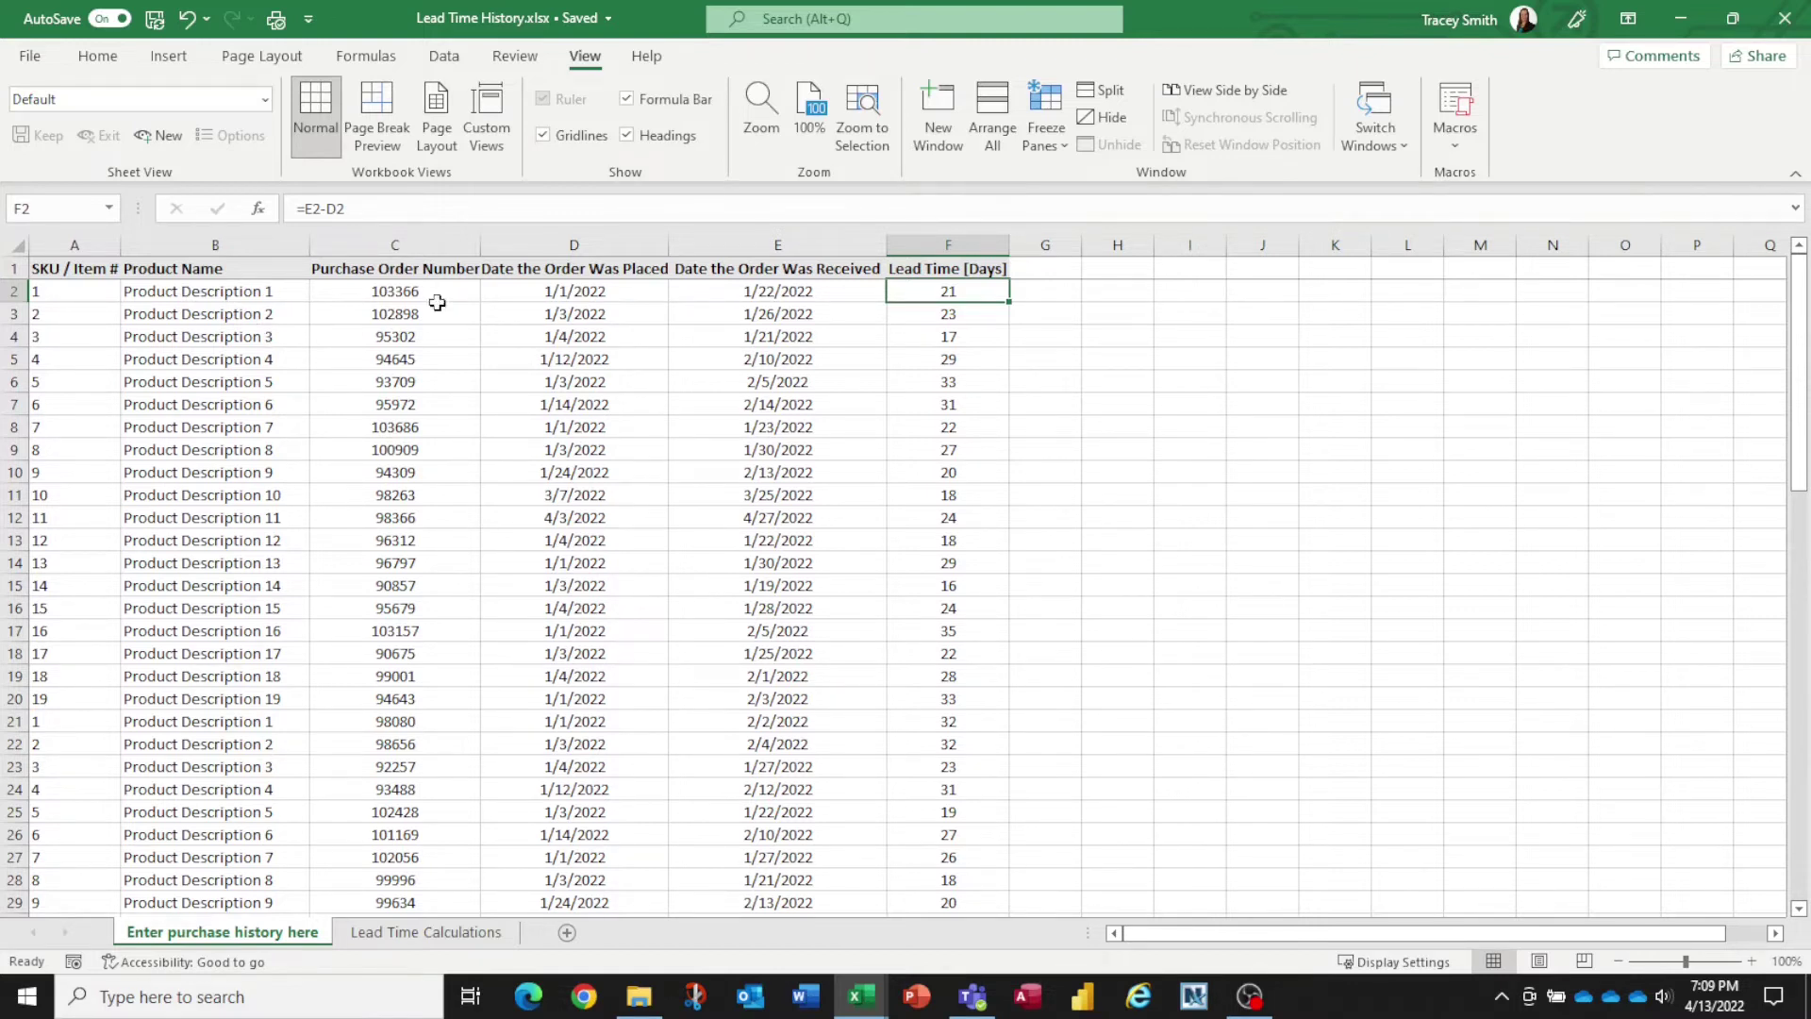
- Check row 3's dates and its =E3-D3 lead time, then scroll through the orders to row 77 and back
{"action": "left_click", "coordinate": [640, 313]}
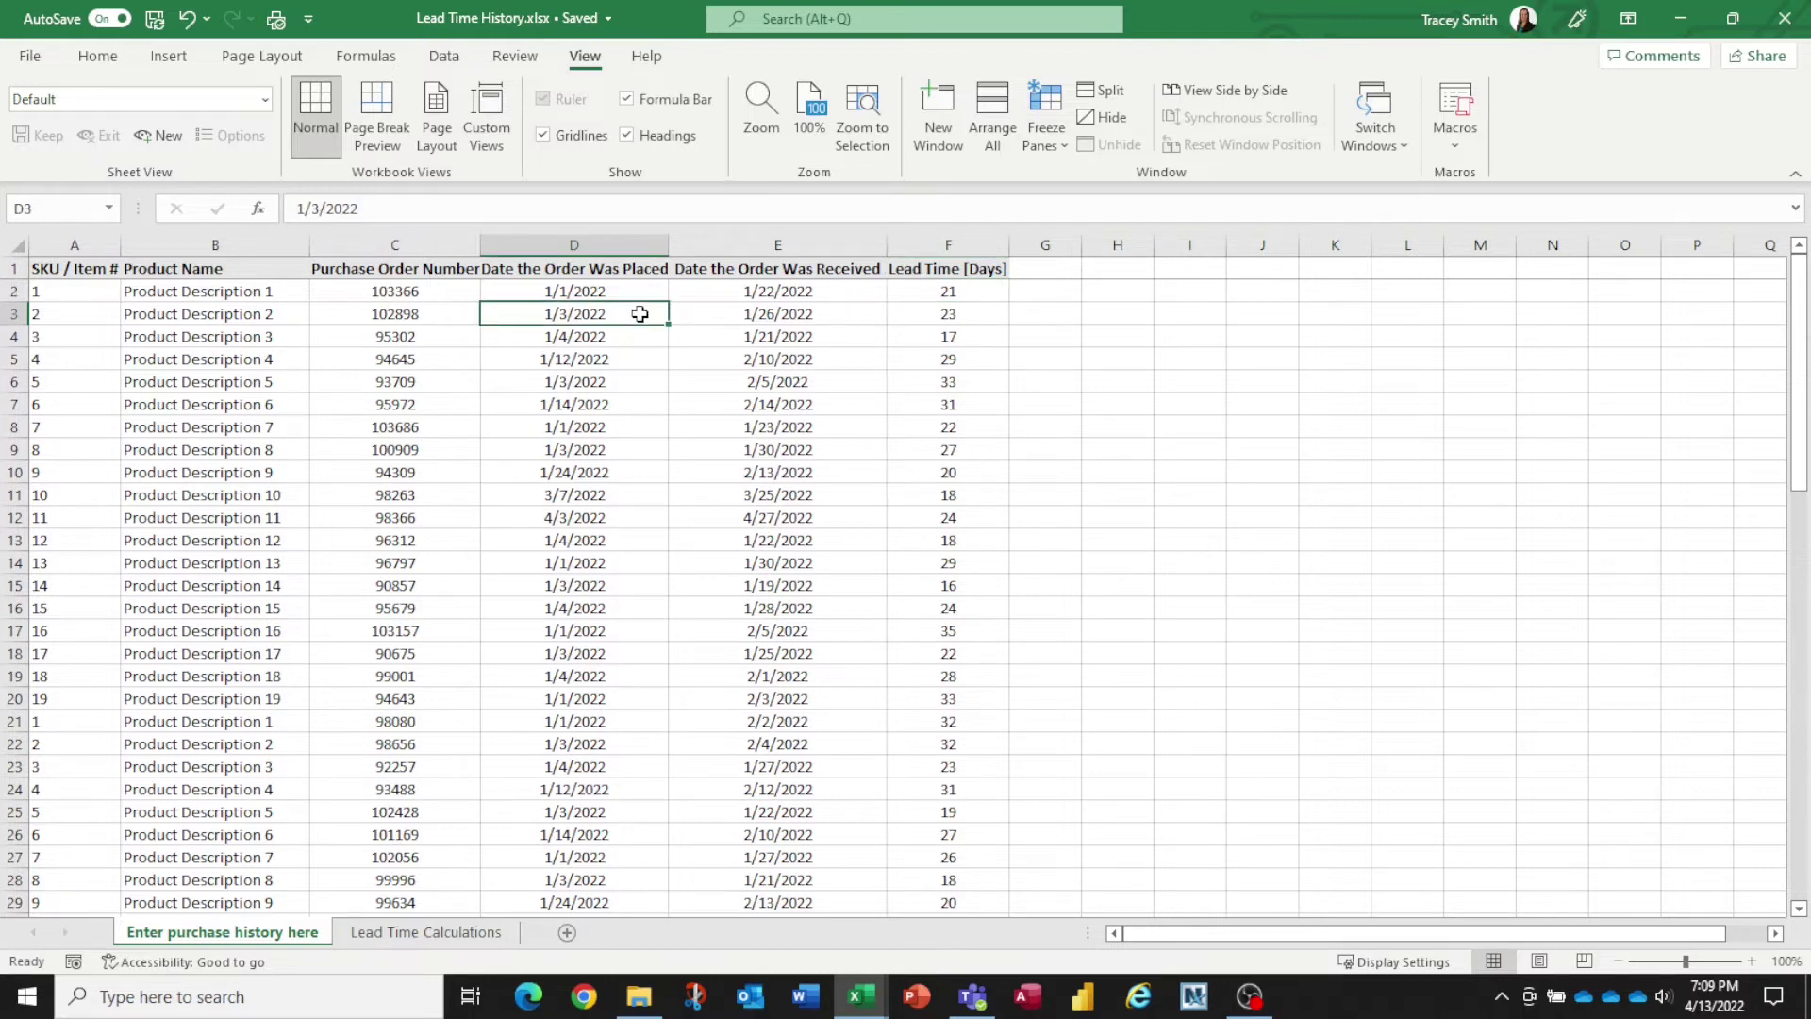
{"action": "key", "text": "Right"}
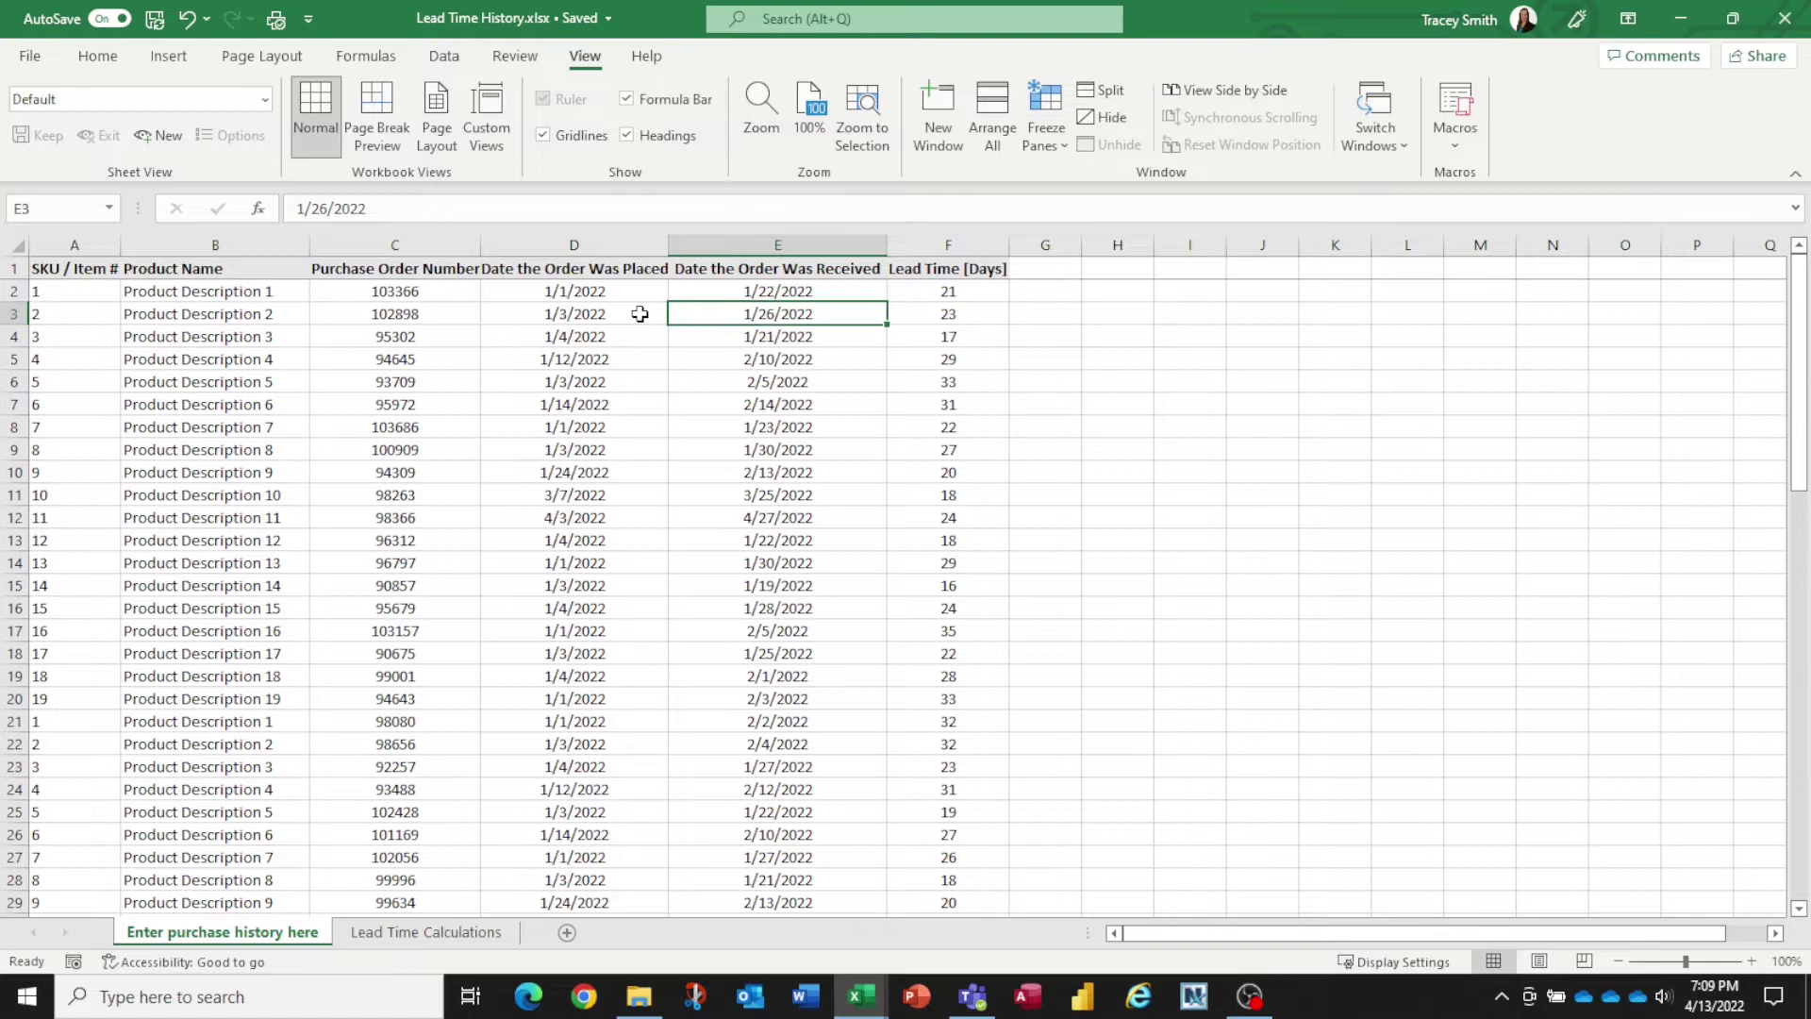
{"action": "key", "text": "Right"}
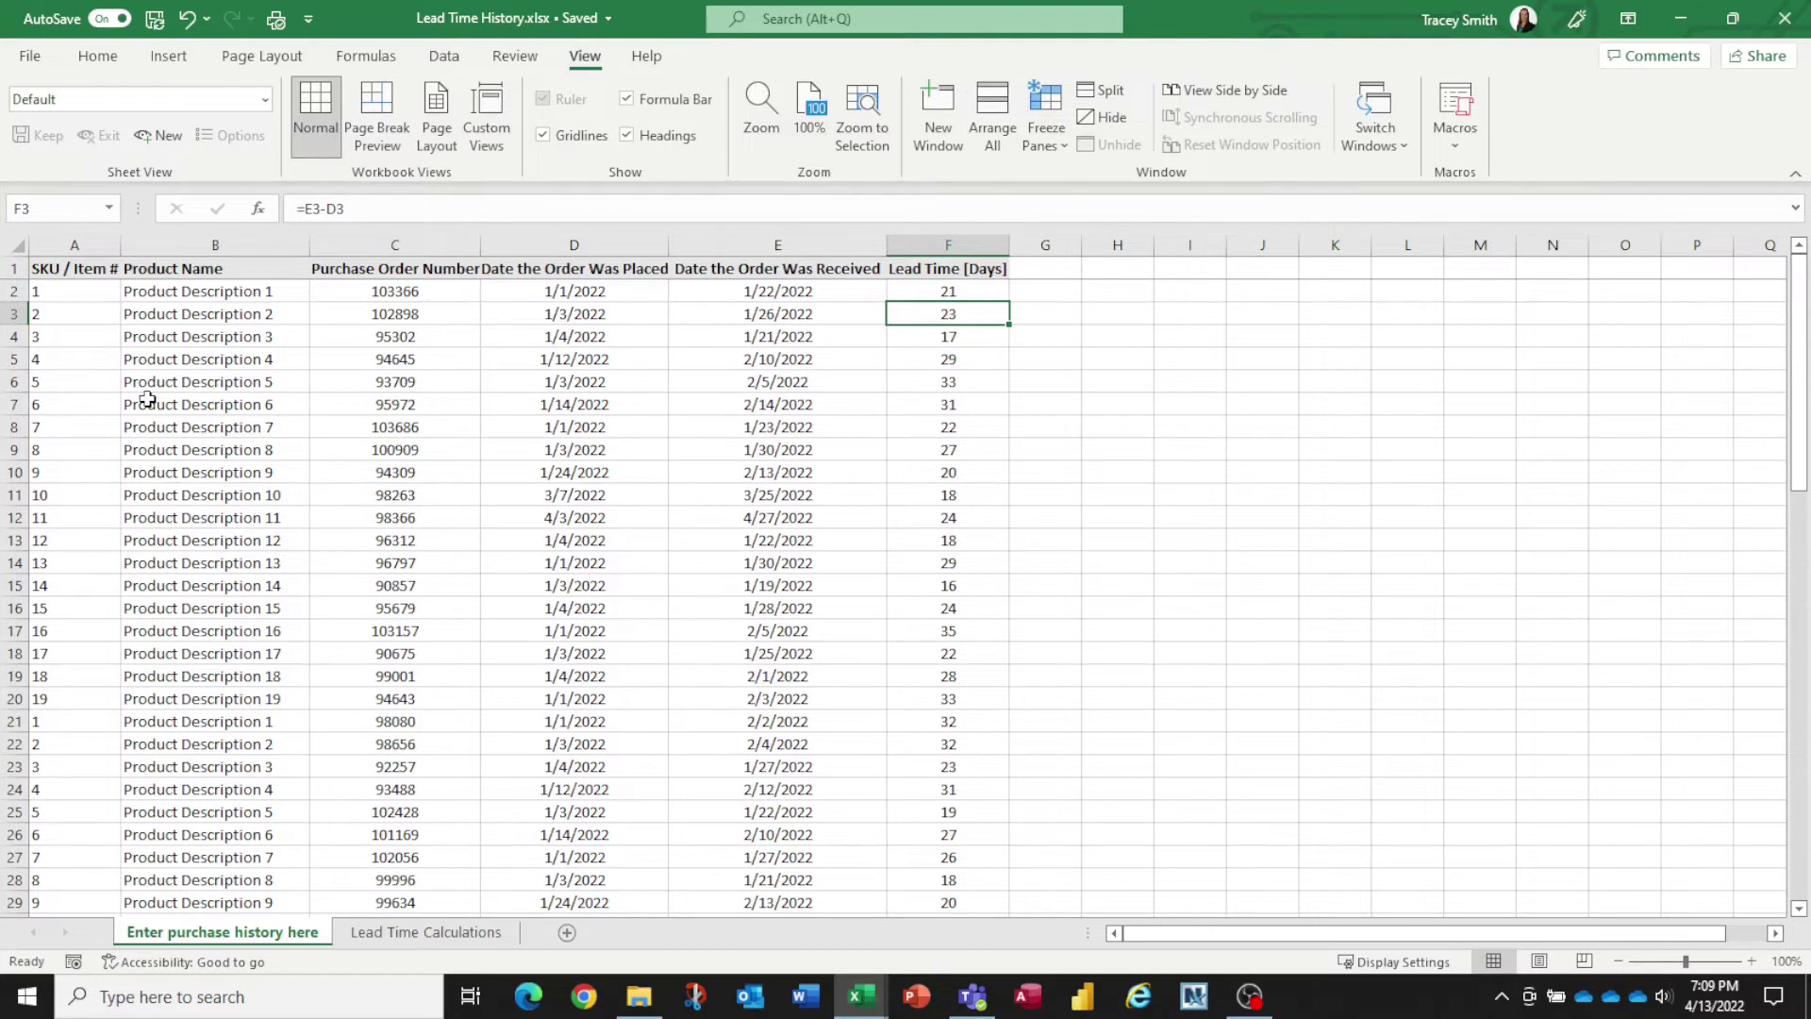
{"action": "scroll", "coordinate": [147, 407], "scroll_direction": "down", "scroll_amount": 2}
{"action": "scroll", "coordinate": [148, 407], "scroll_direction": "down", "scroll_amount": 13}
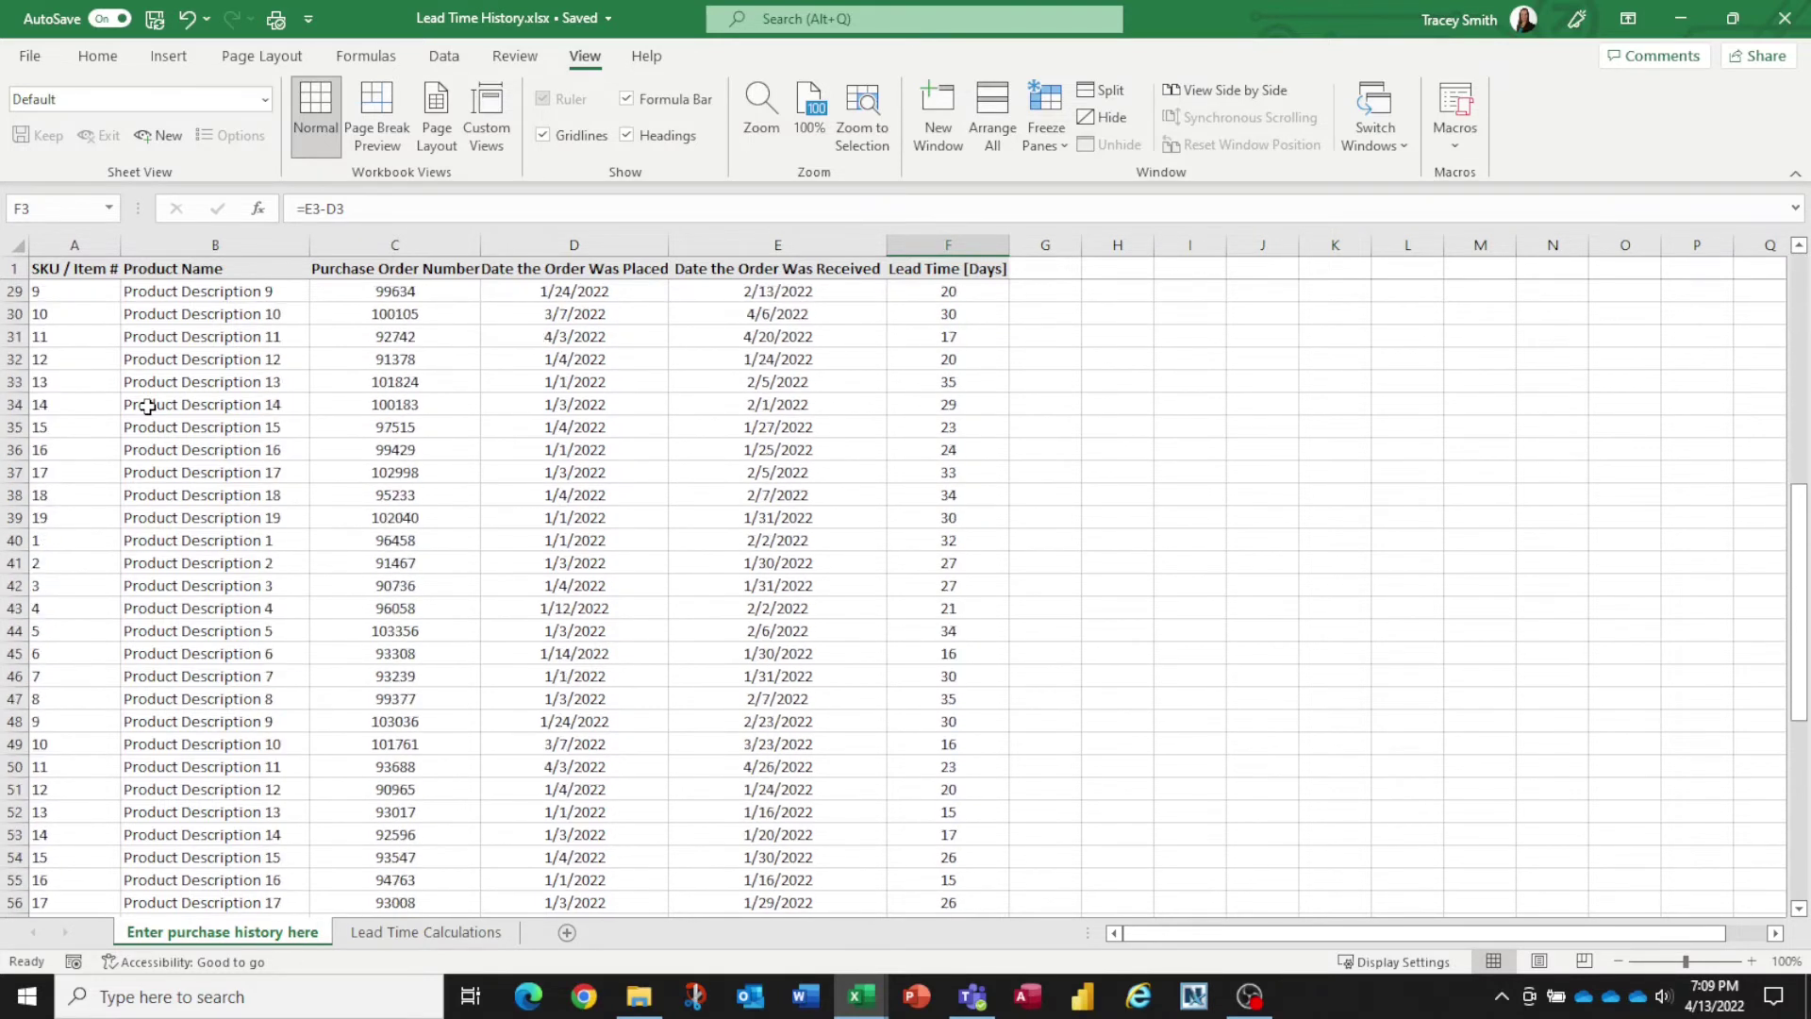
{"action": "scroll", "coordinate": [147, 406], "scroll_direction": "down", "scroll_amount": 5}
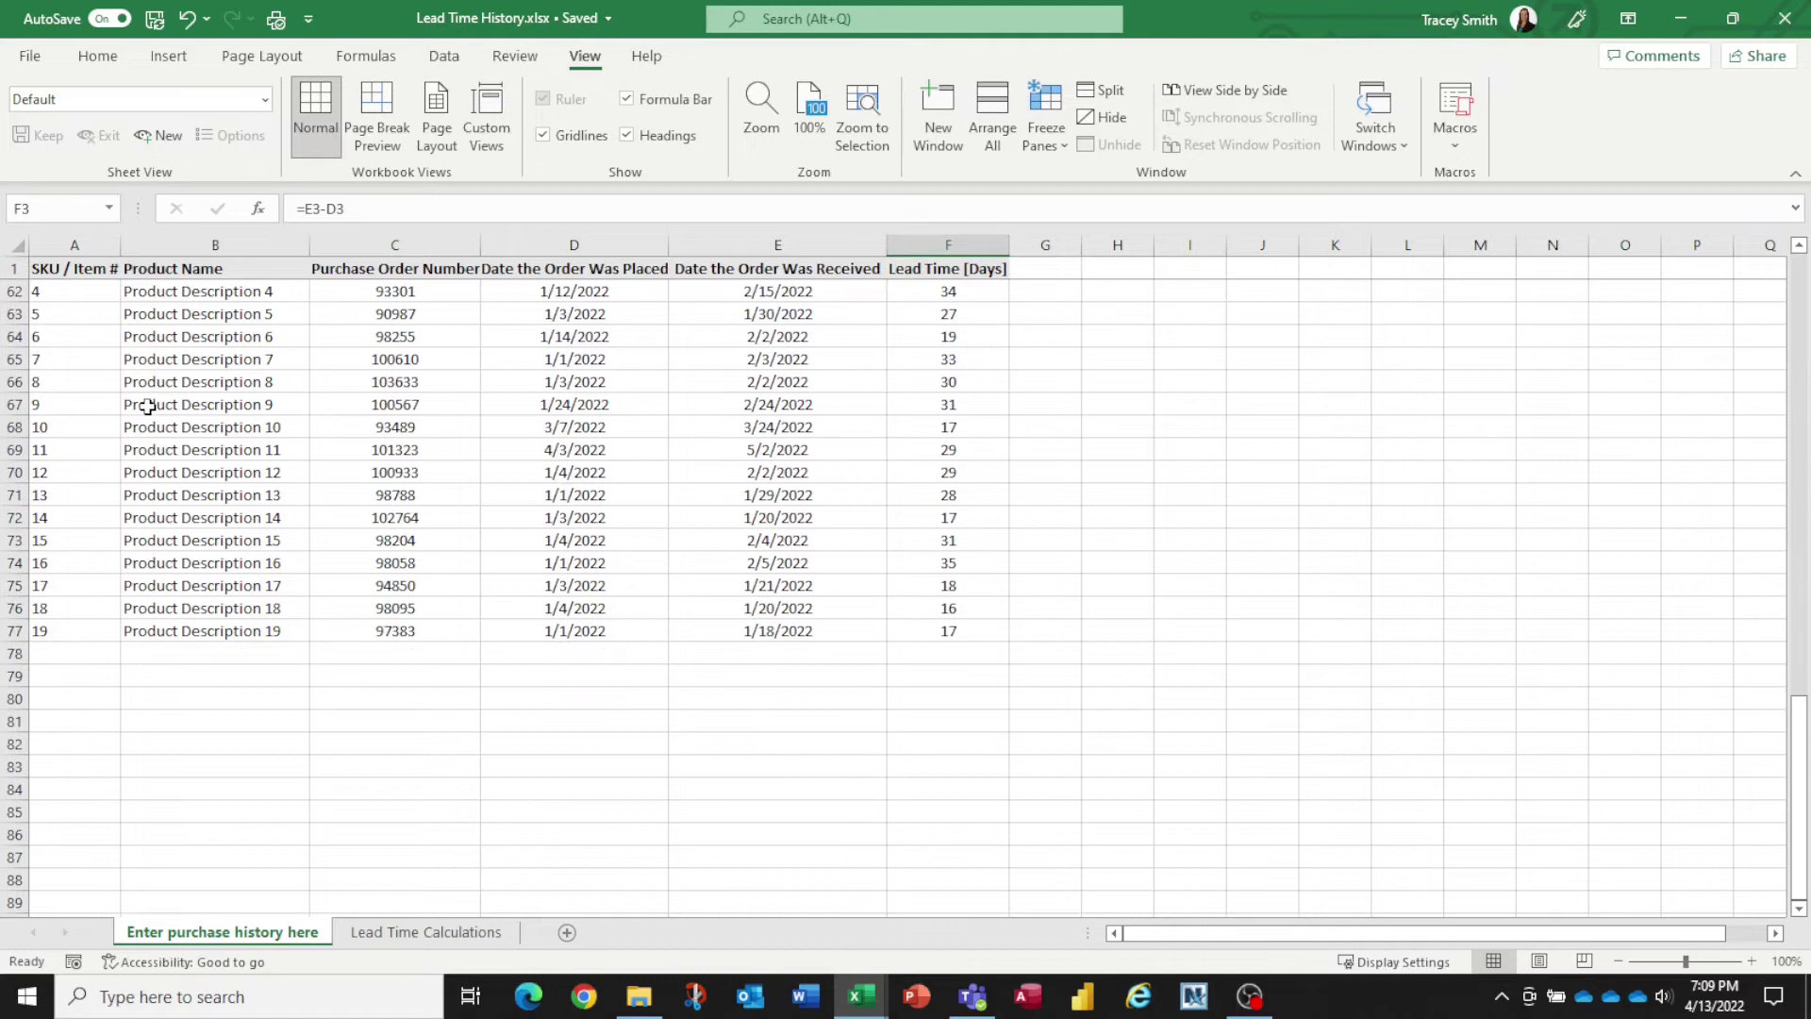
{"action": "scroll", "coordinate": [238, 435], "scroll_direction": "up", "scroll_amount": 8}
{"action": "scroll", "coordinate": [238, 435], "scroll_direction": "up", "scroll_amount": 12}
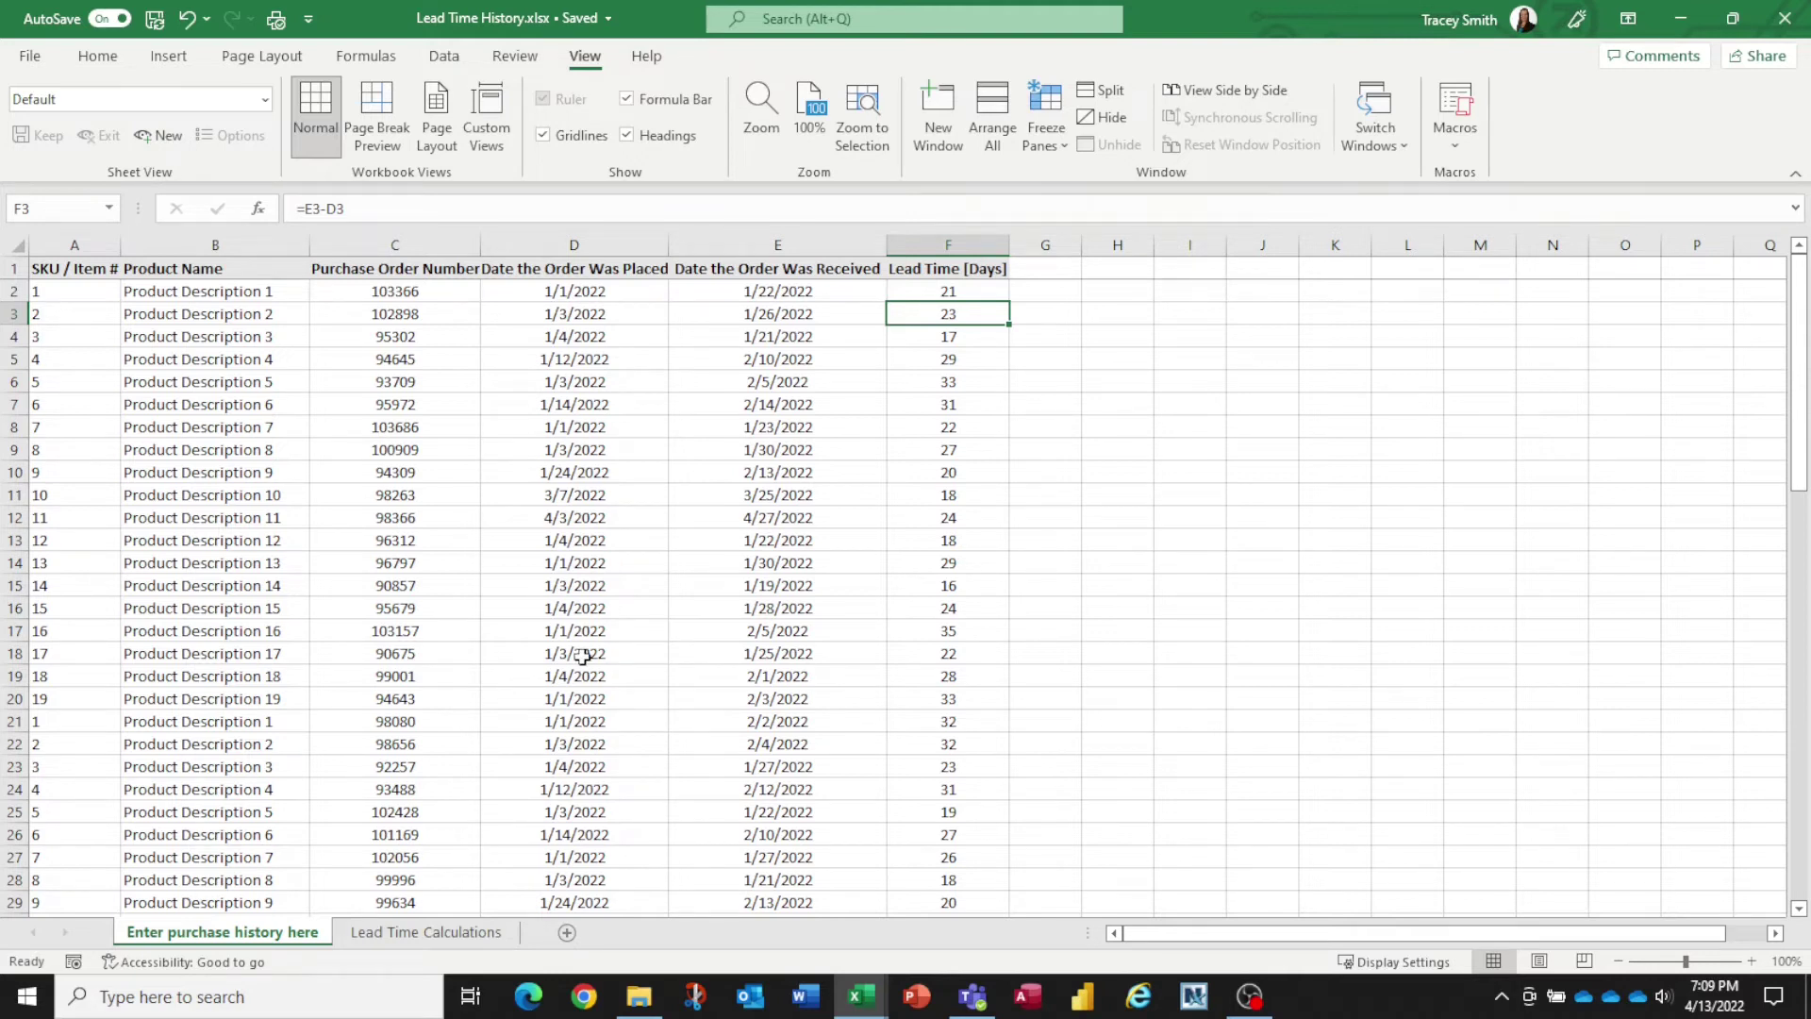
- Review the Average and Max Lead Time [Days] pivot columns by SKU and select SKU 1's average
{"action": "left_click", "coordinate": [462, 932]}
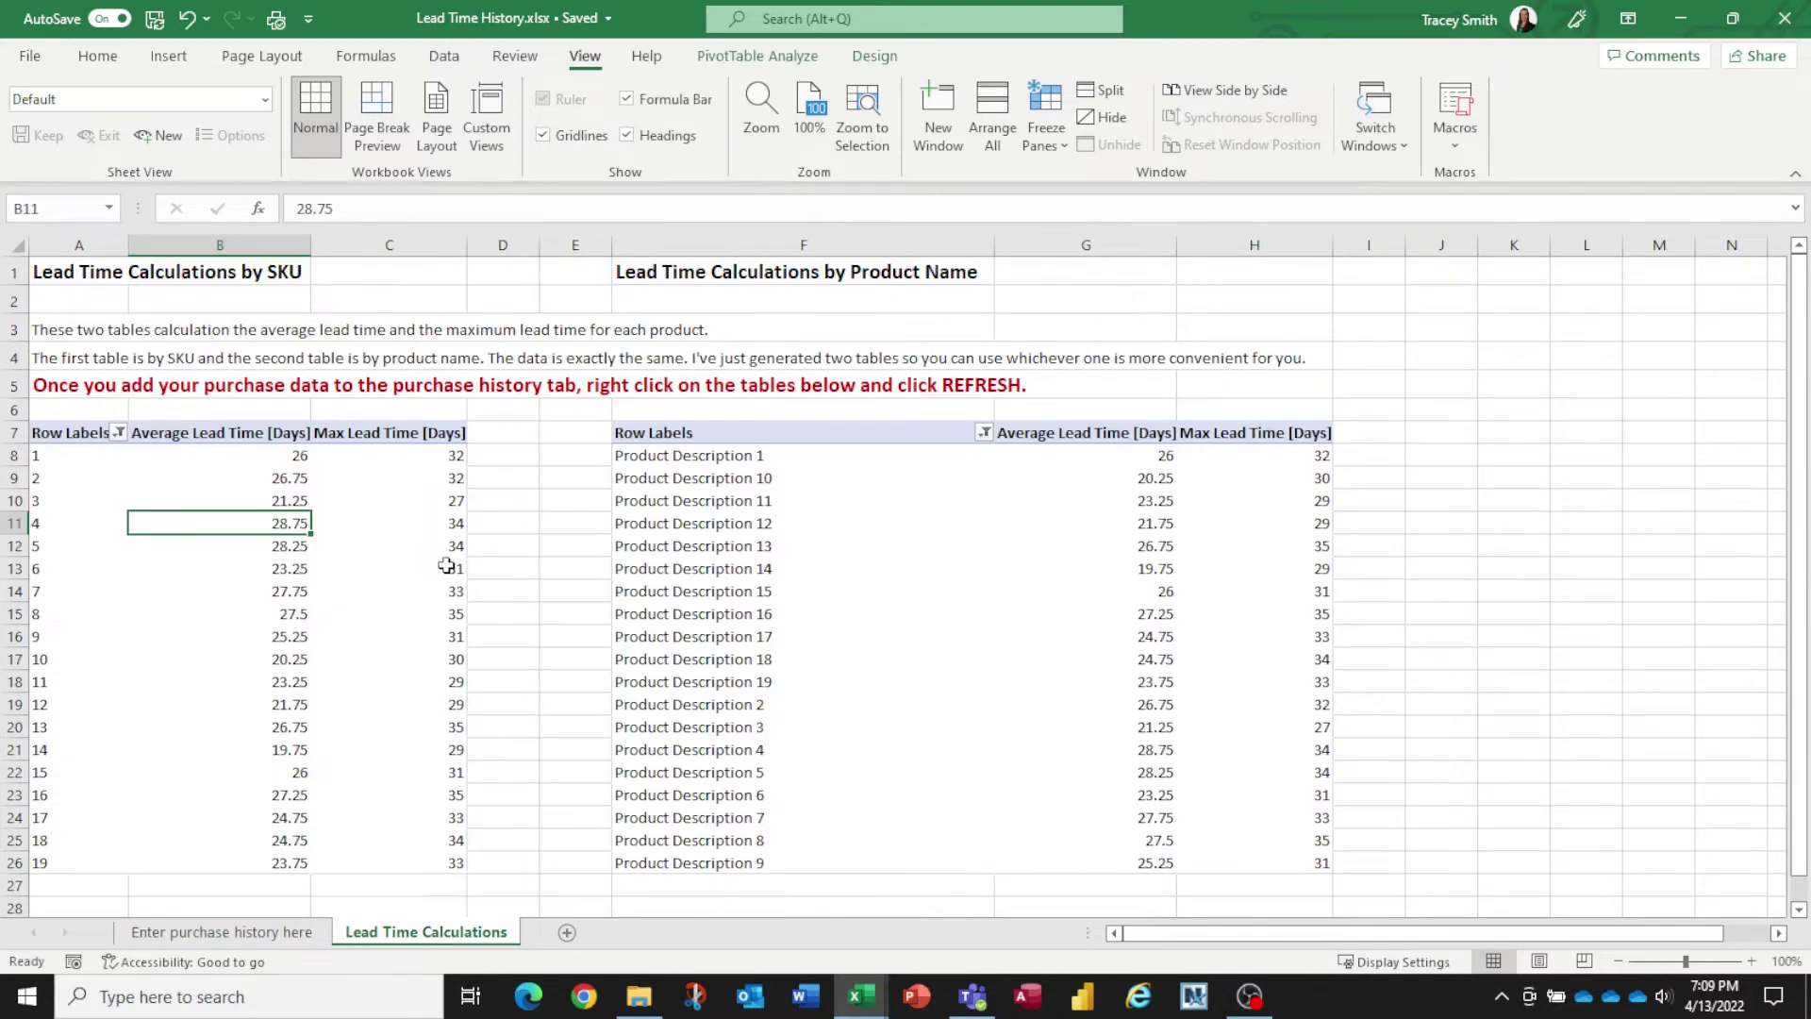
{"action": "left_click", "coordinate": [235, 434]}
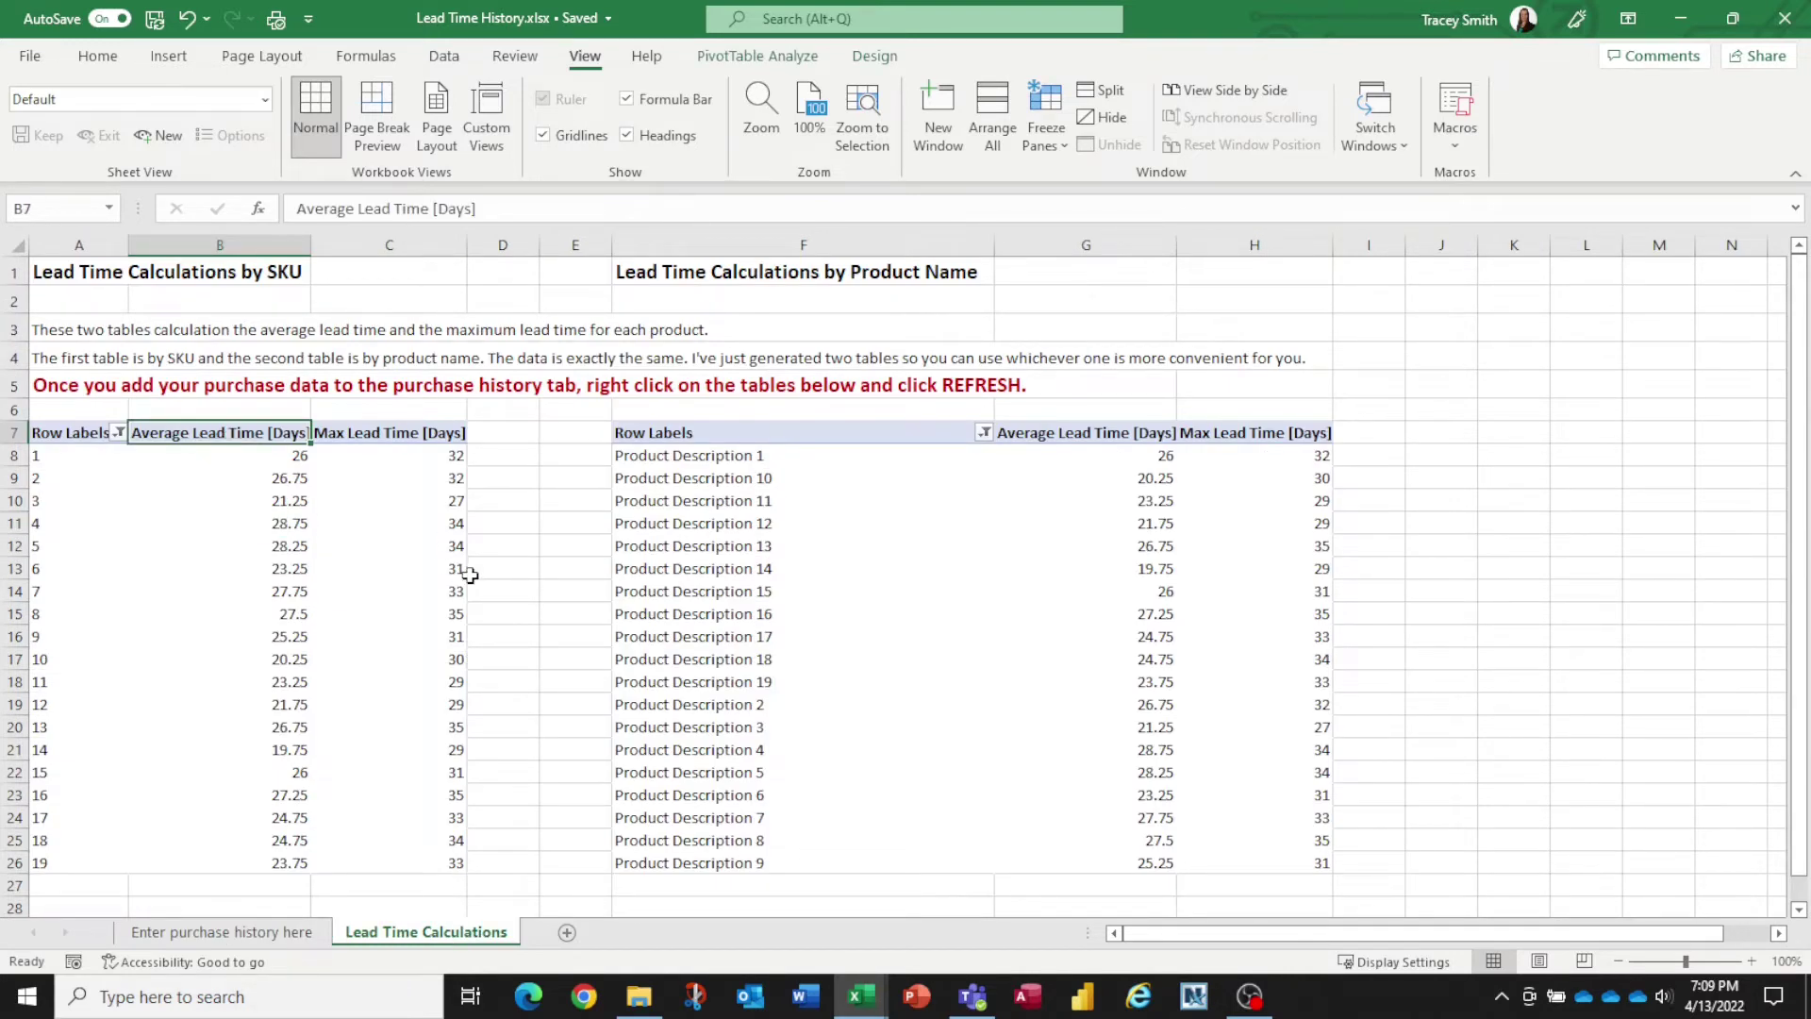
{"action": "left_click", "coordinate": [403, 435]}
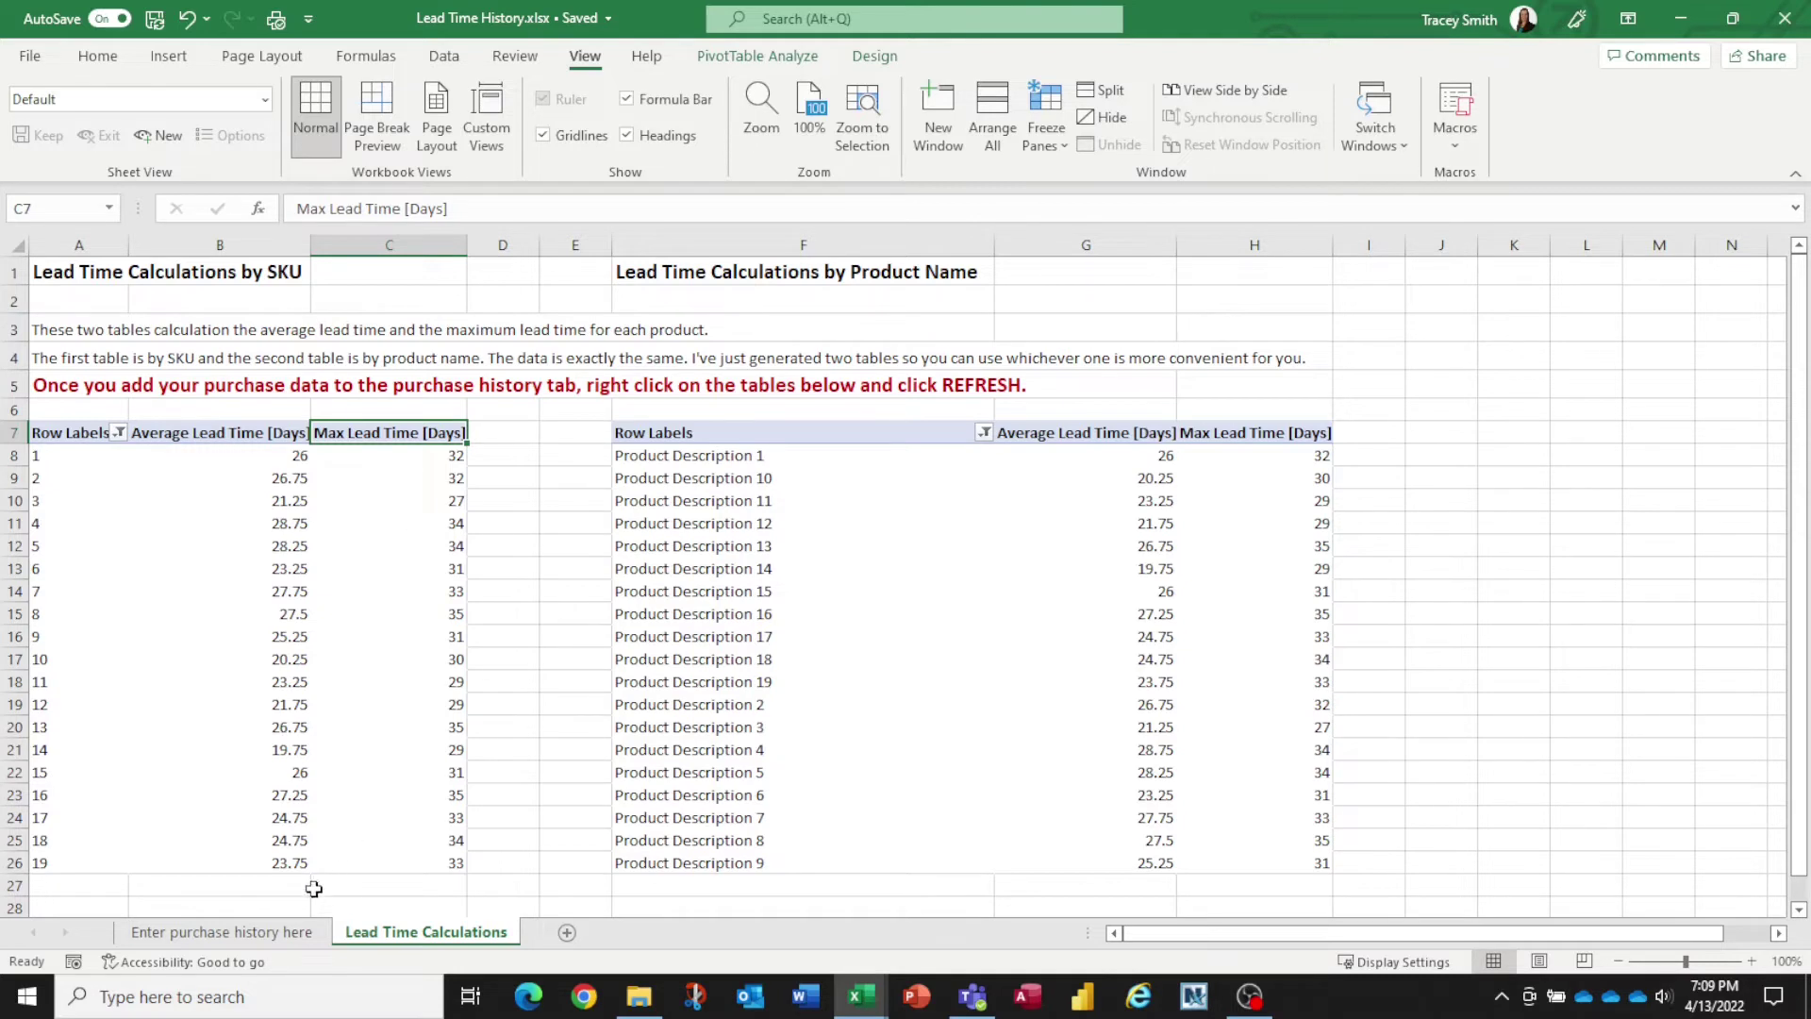
{"action": "left_click", "coordinate": [279, 934]}
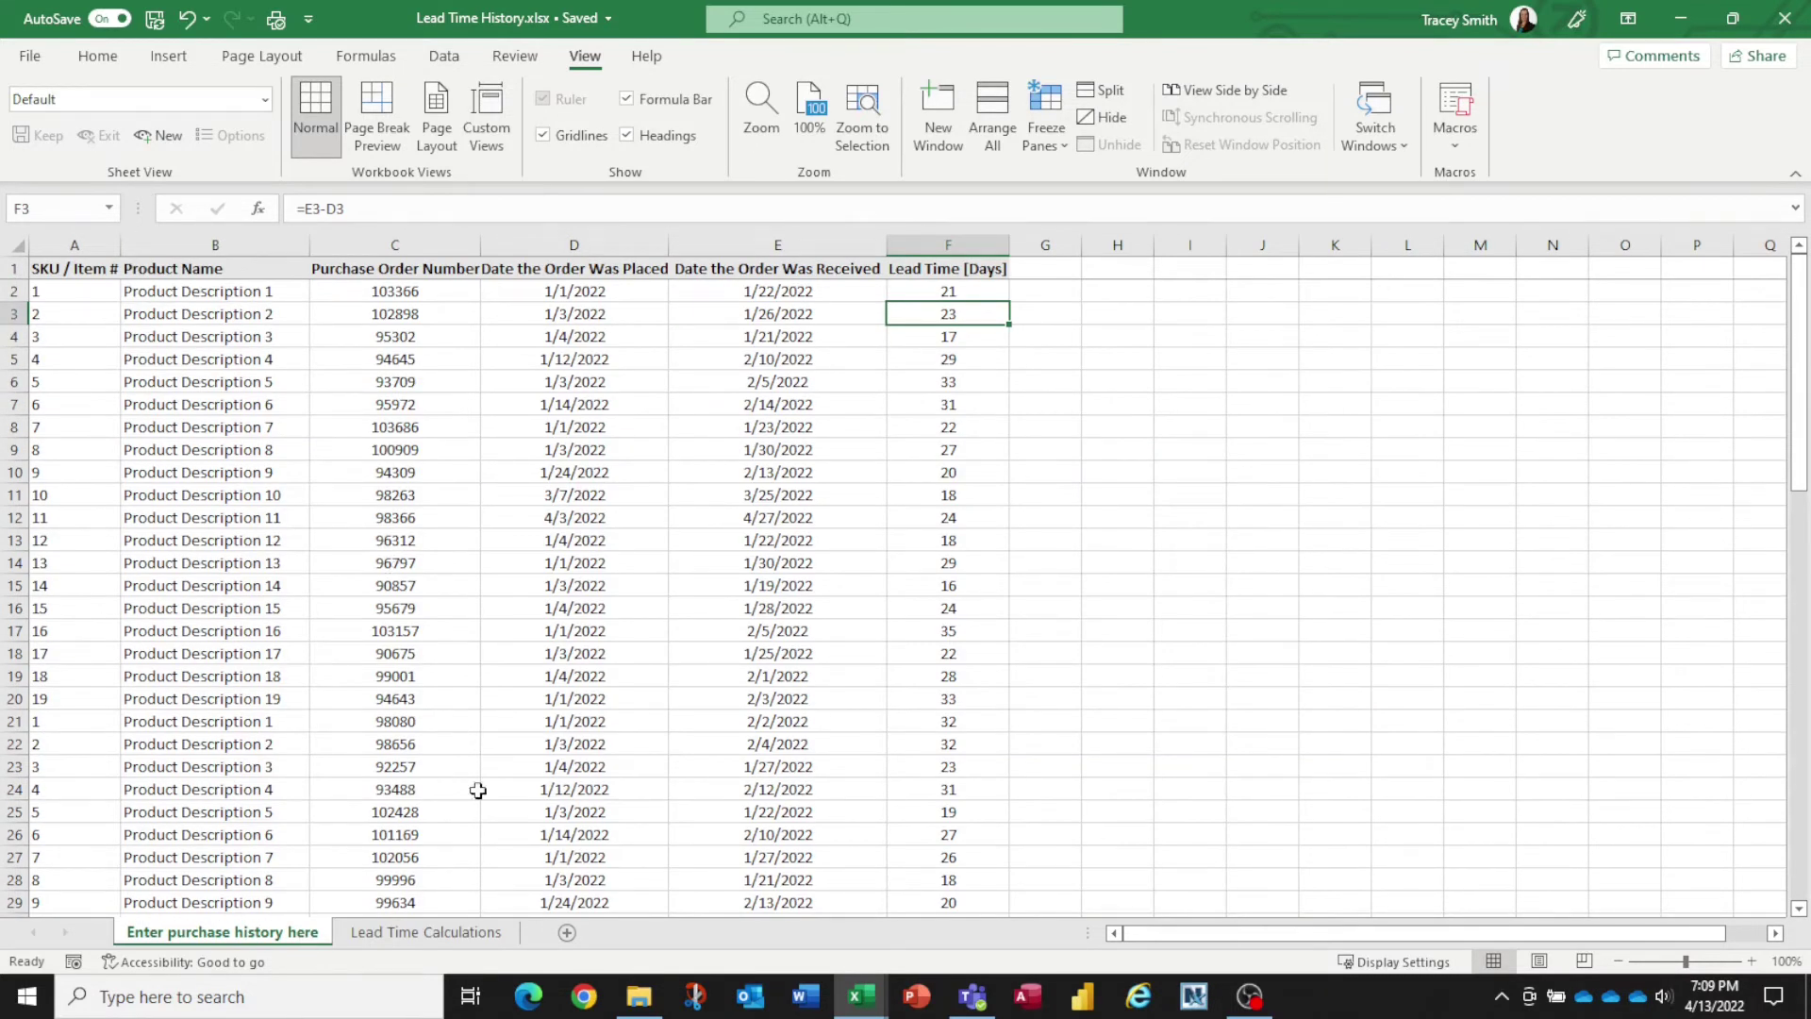
{"action": "left_click", "coordinate": [426, 932]}
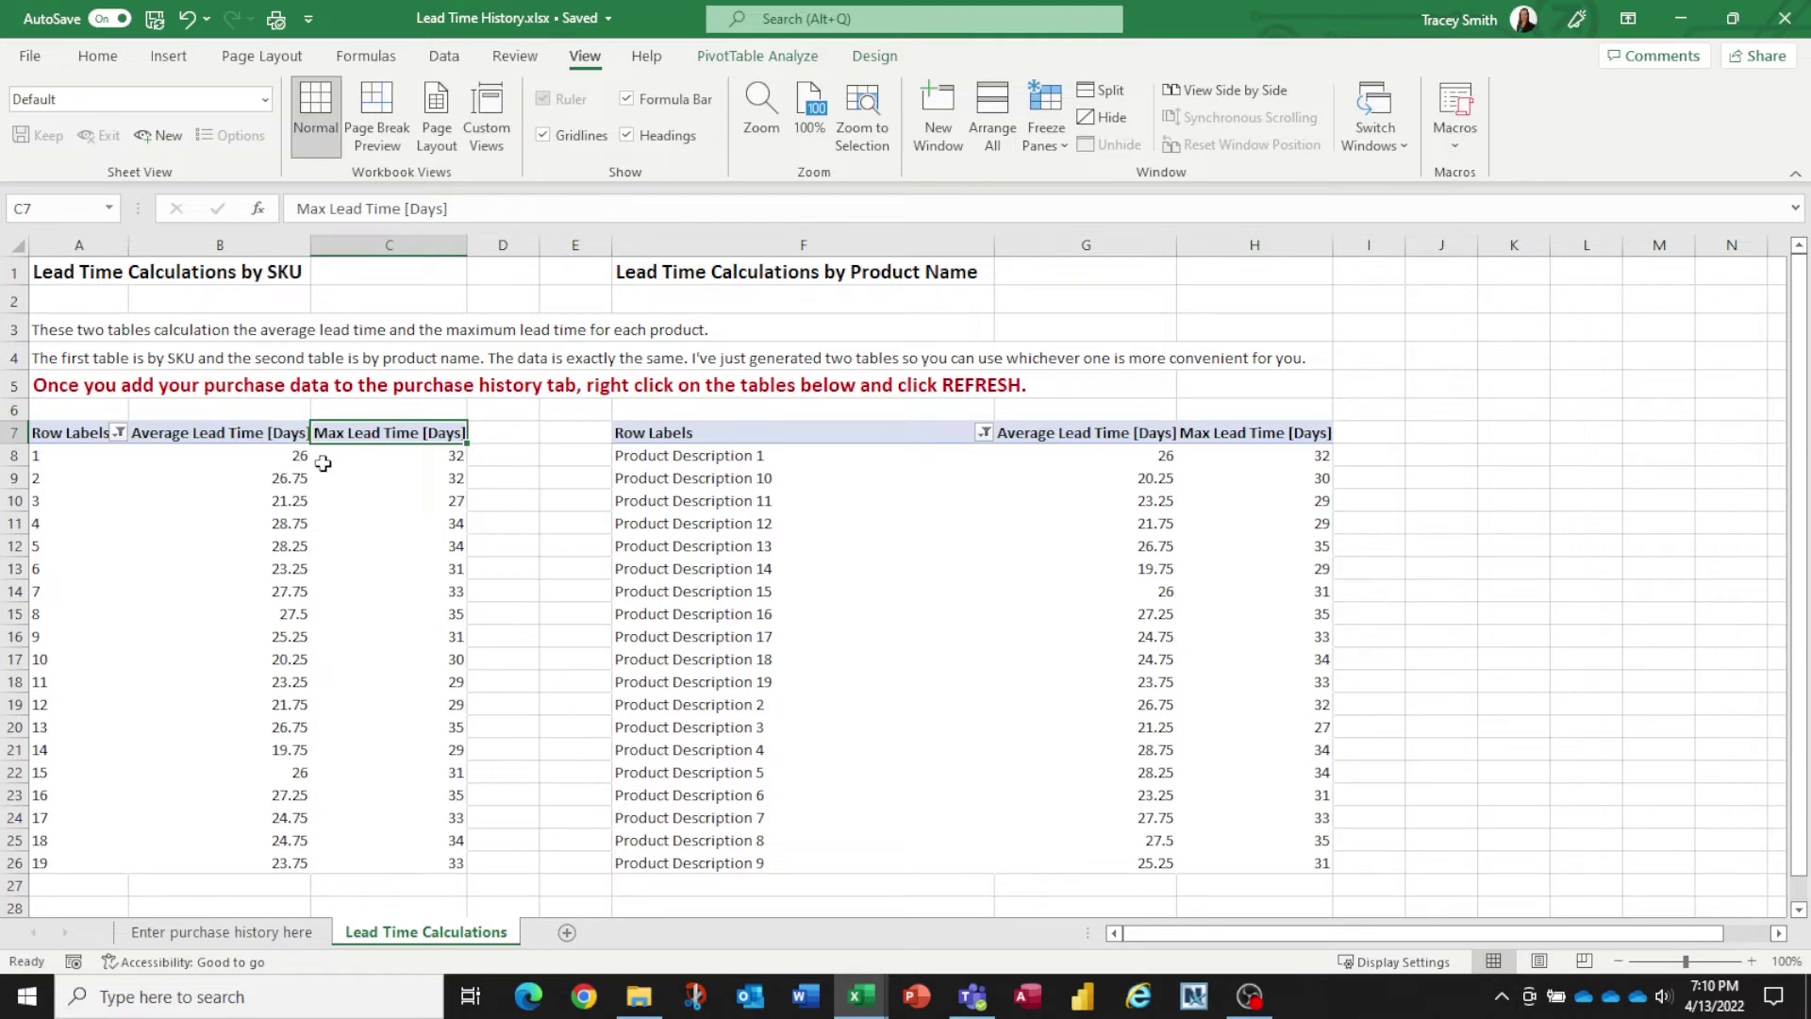
{"action": "left_click", "coordinate": [280, 456]}
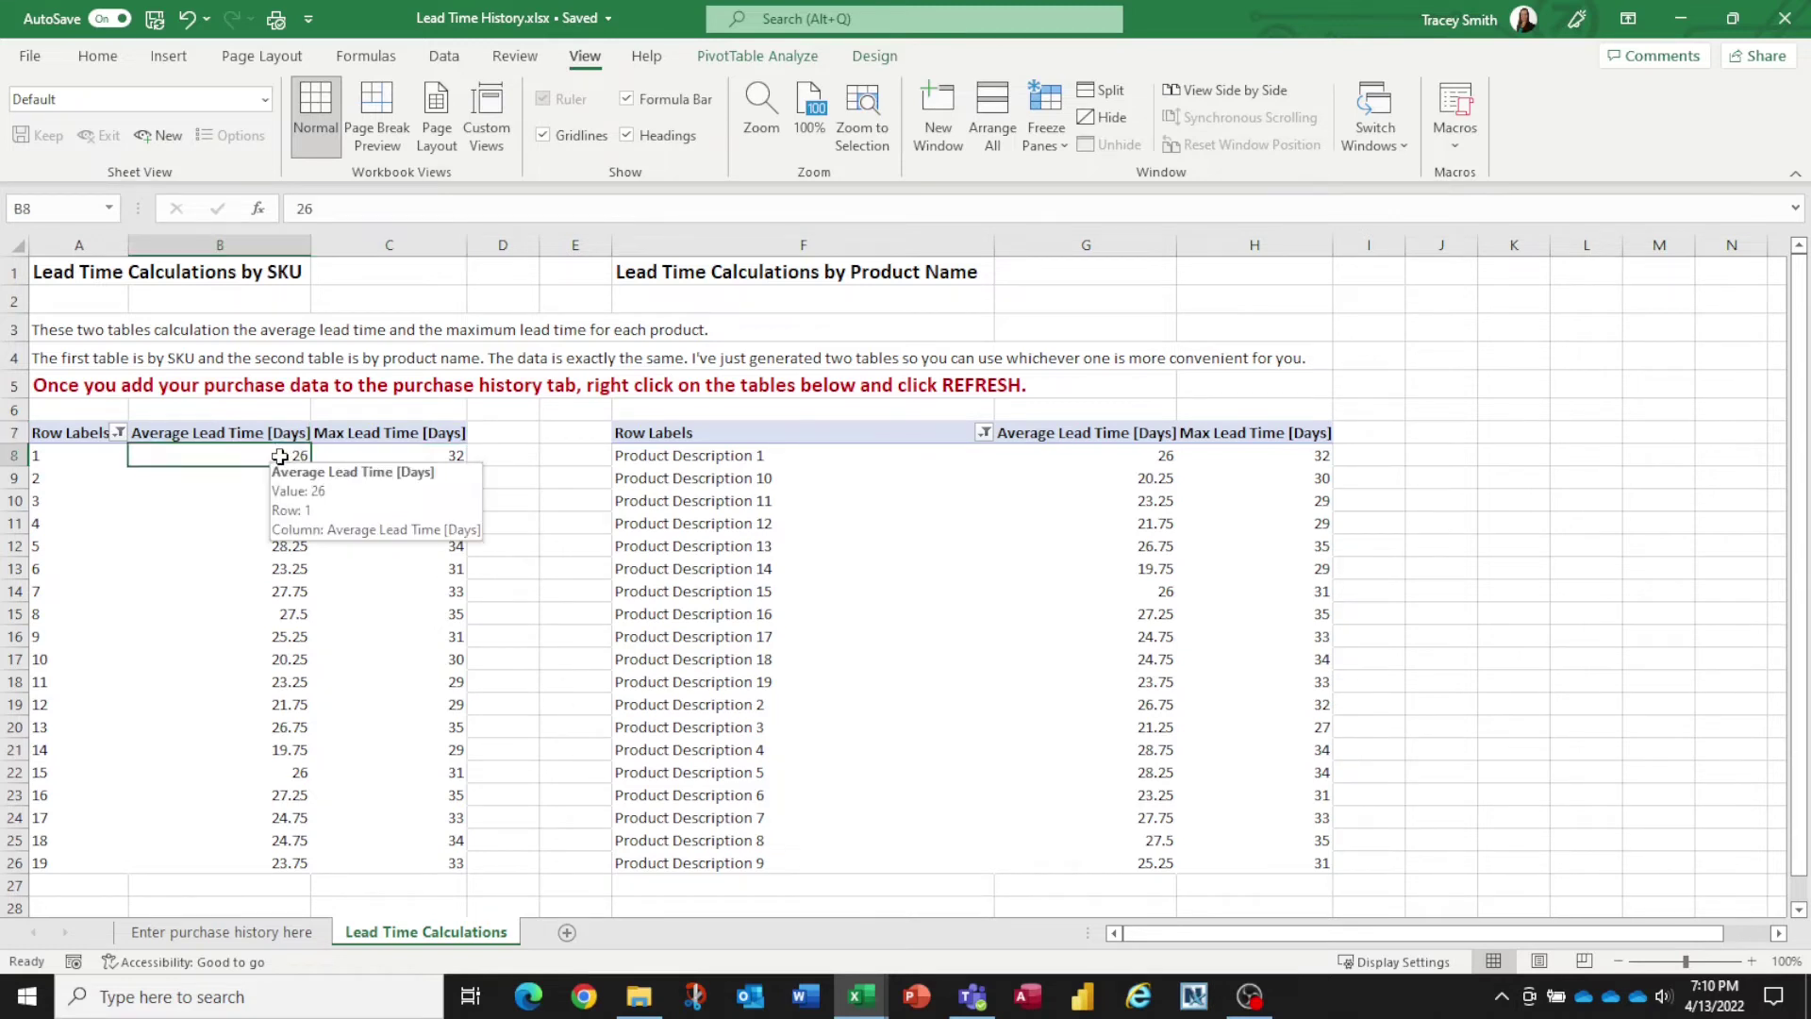
{"action": "right_click", "coordinate": [197, 460]}
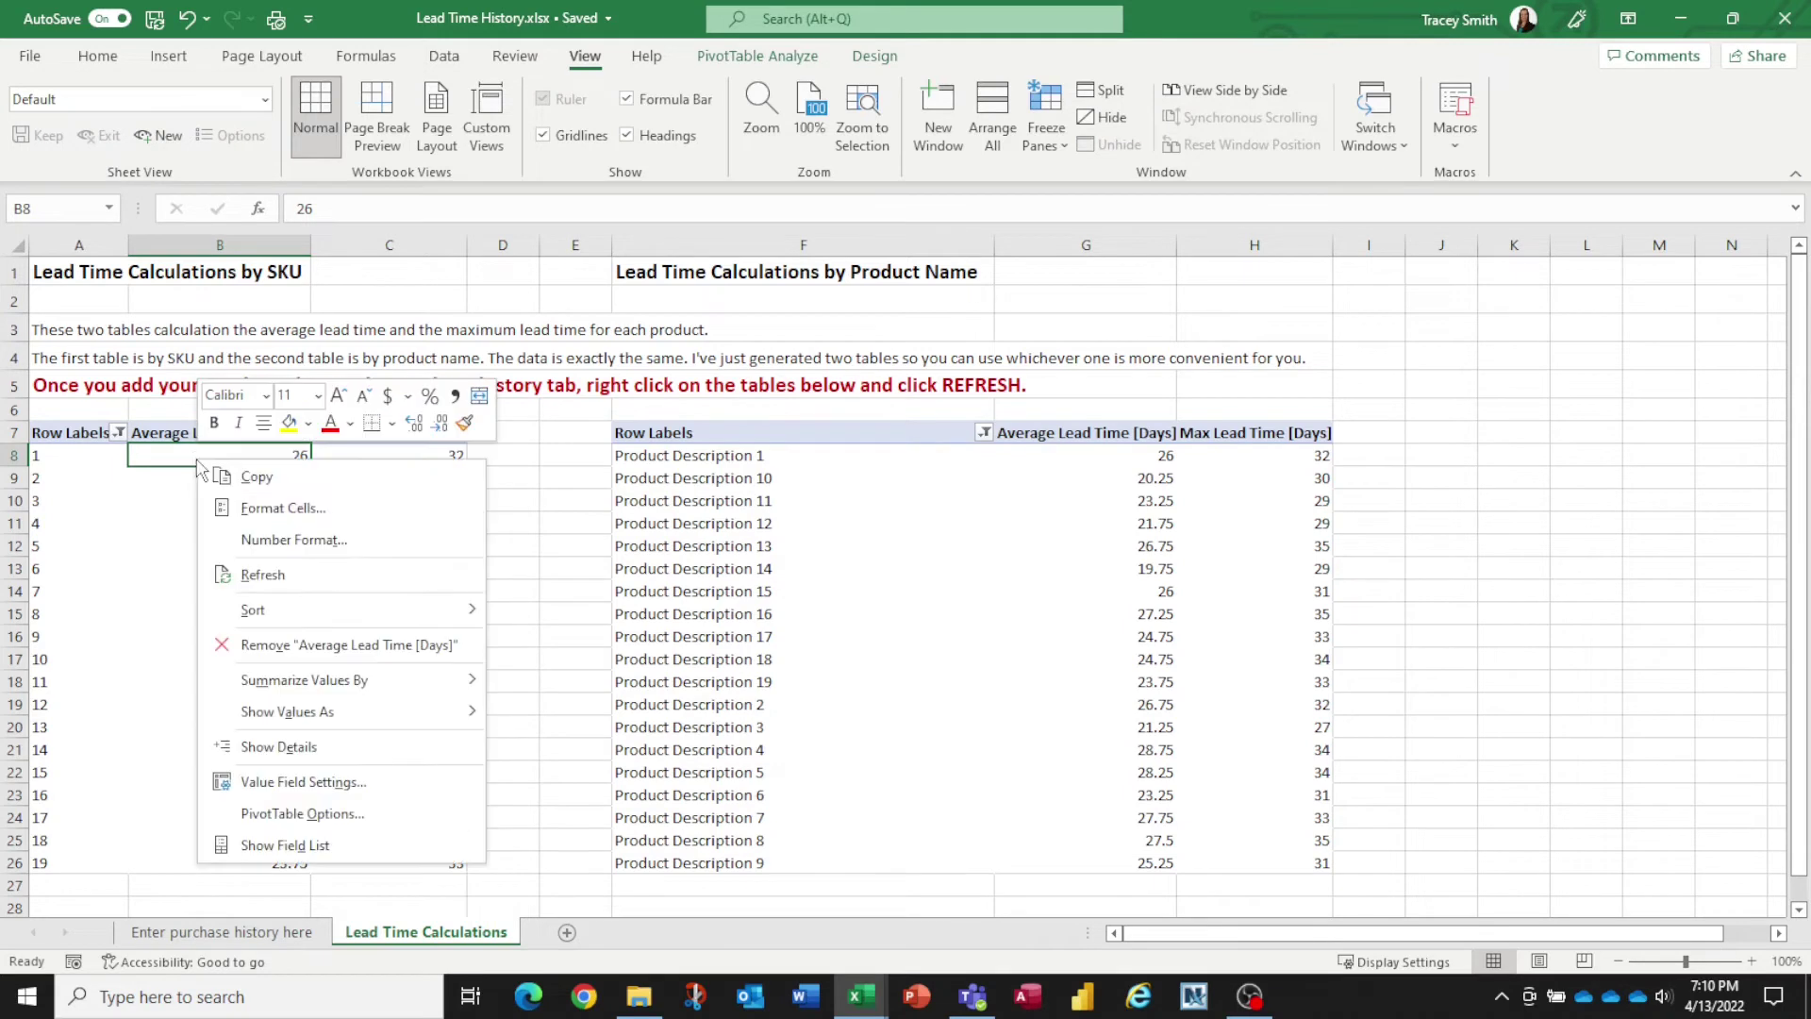
{"action": "left_click", "coordinate": [289, 852]}
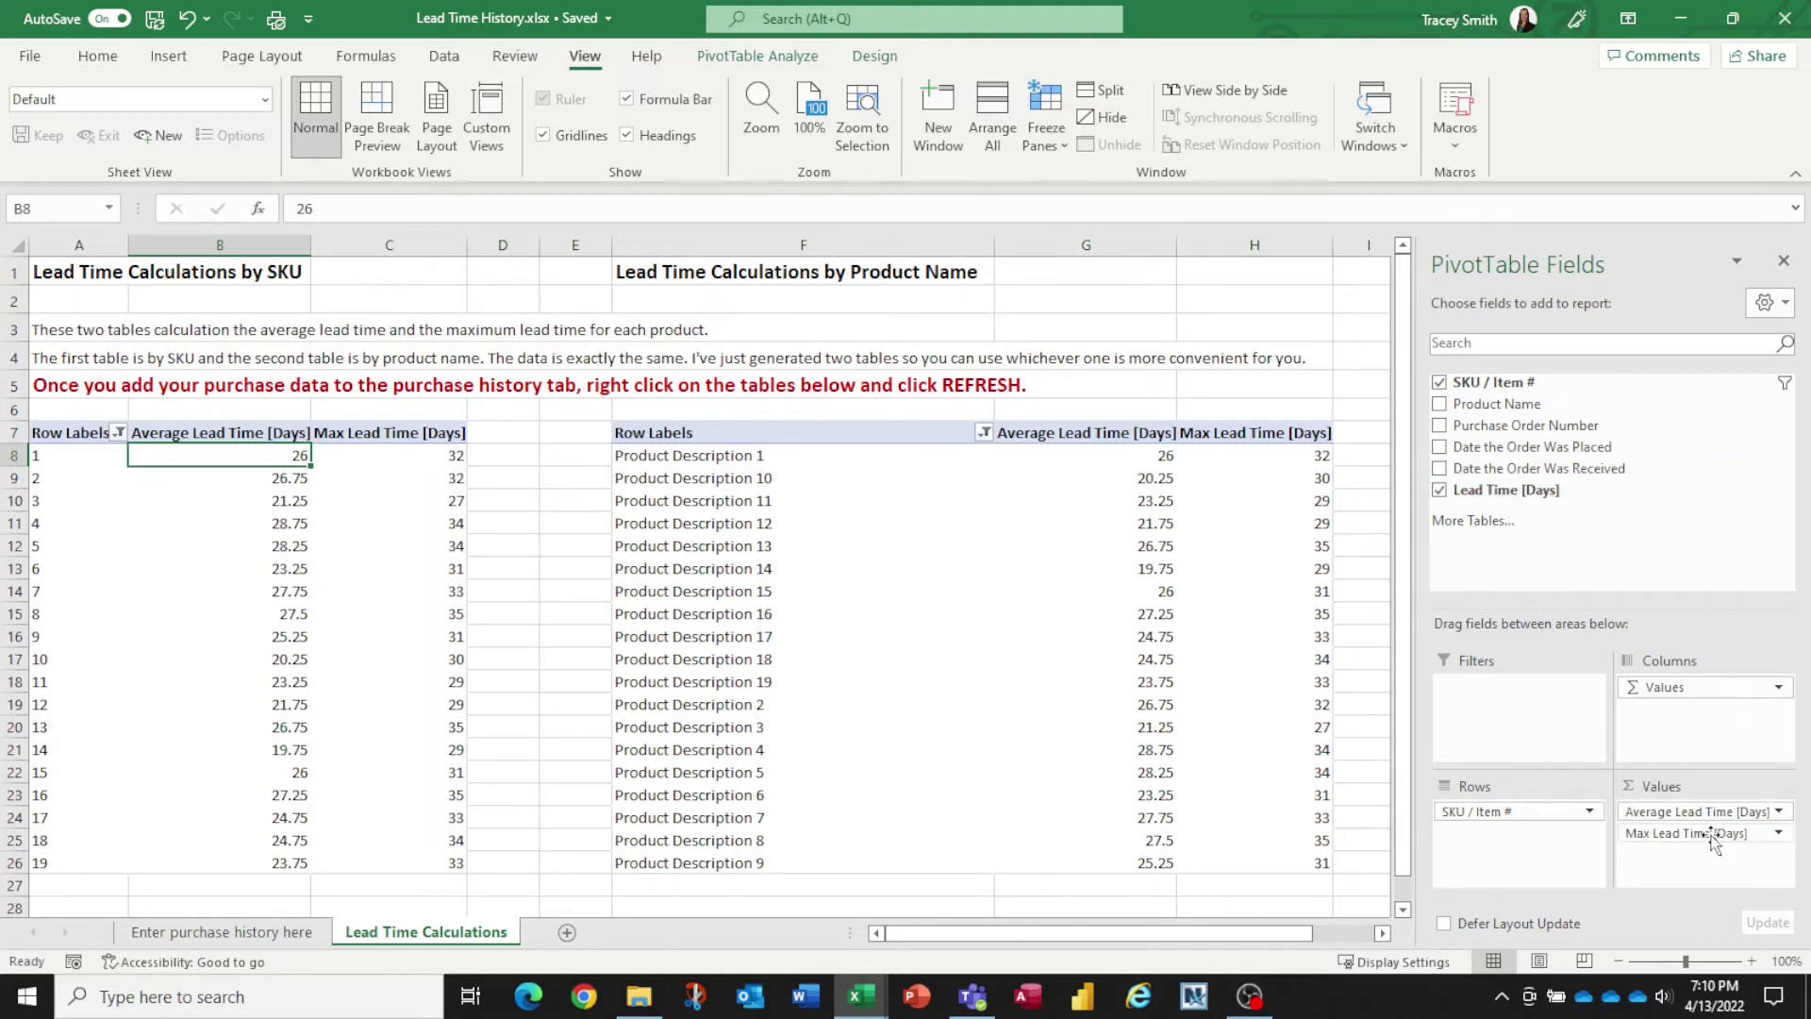
{"action": "left_click", "coordinate": [1780, 834]}
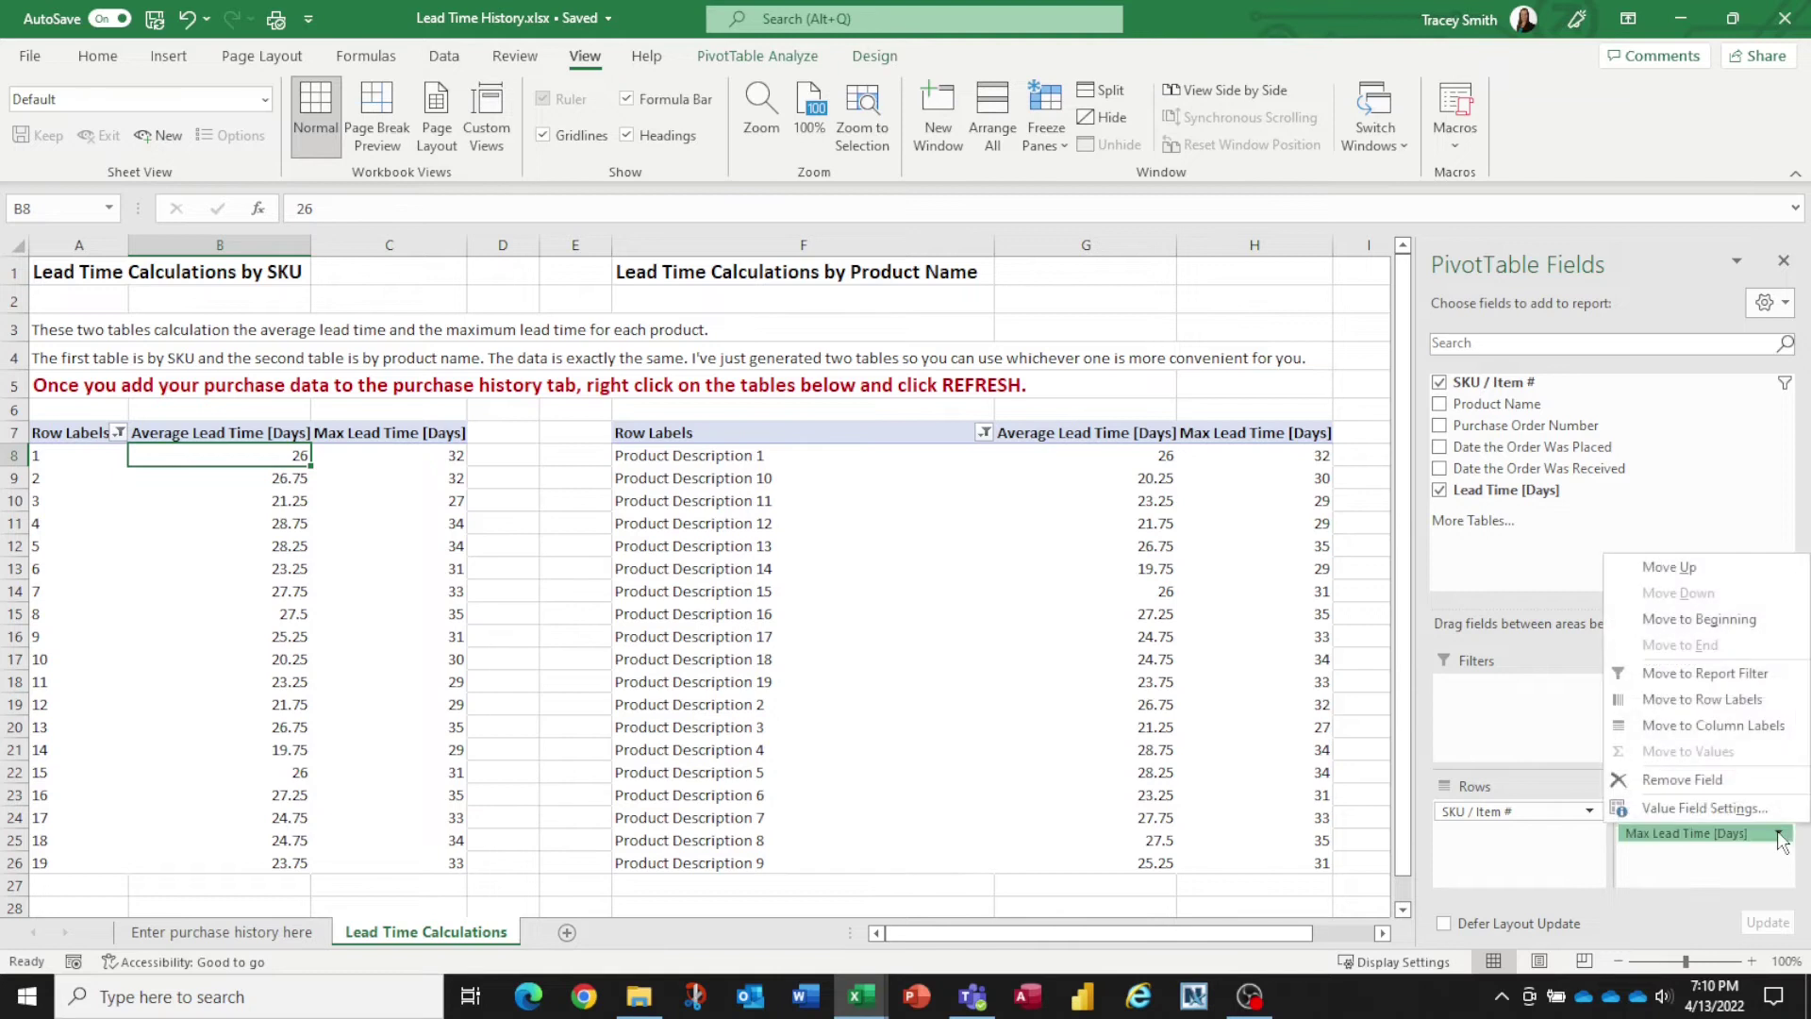
{"action": "left_click", "coordinate": [1734, 819]}
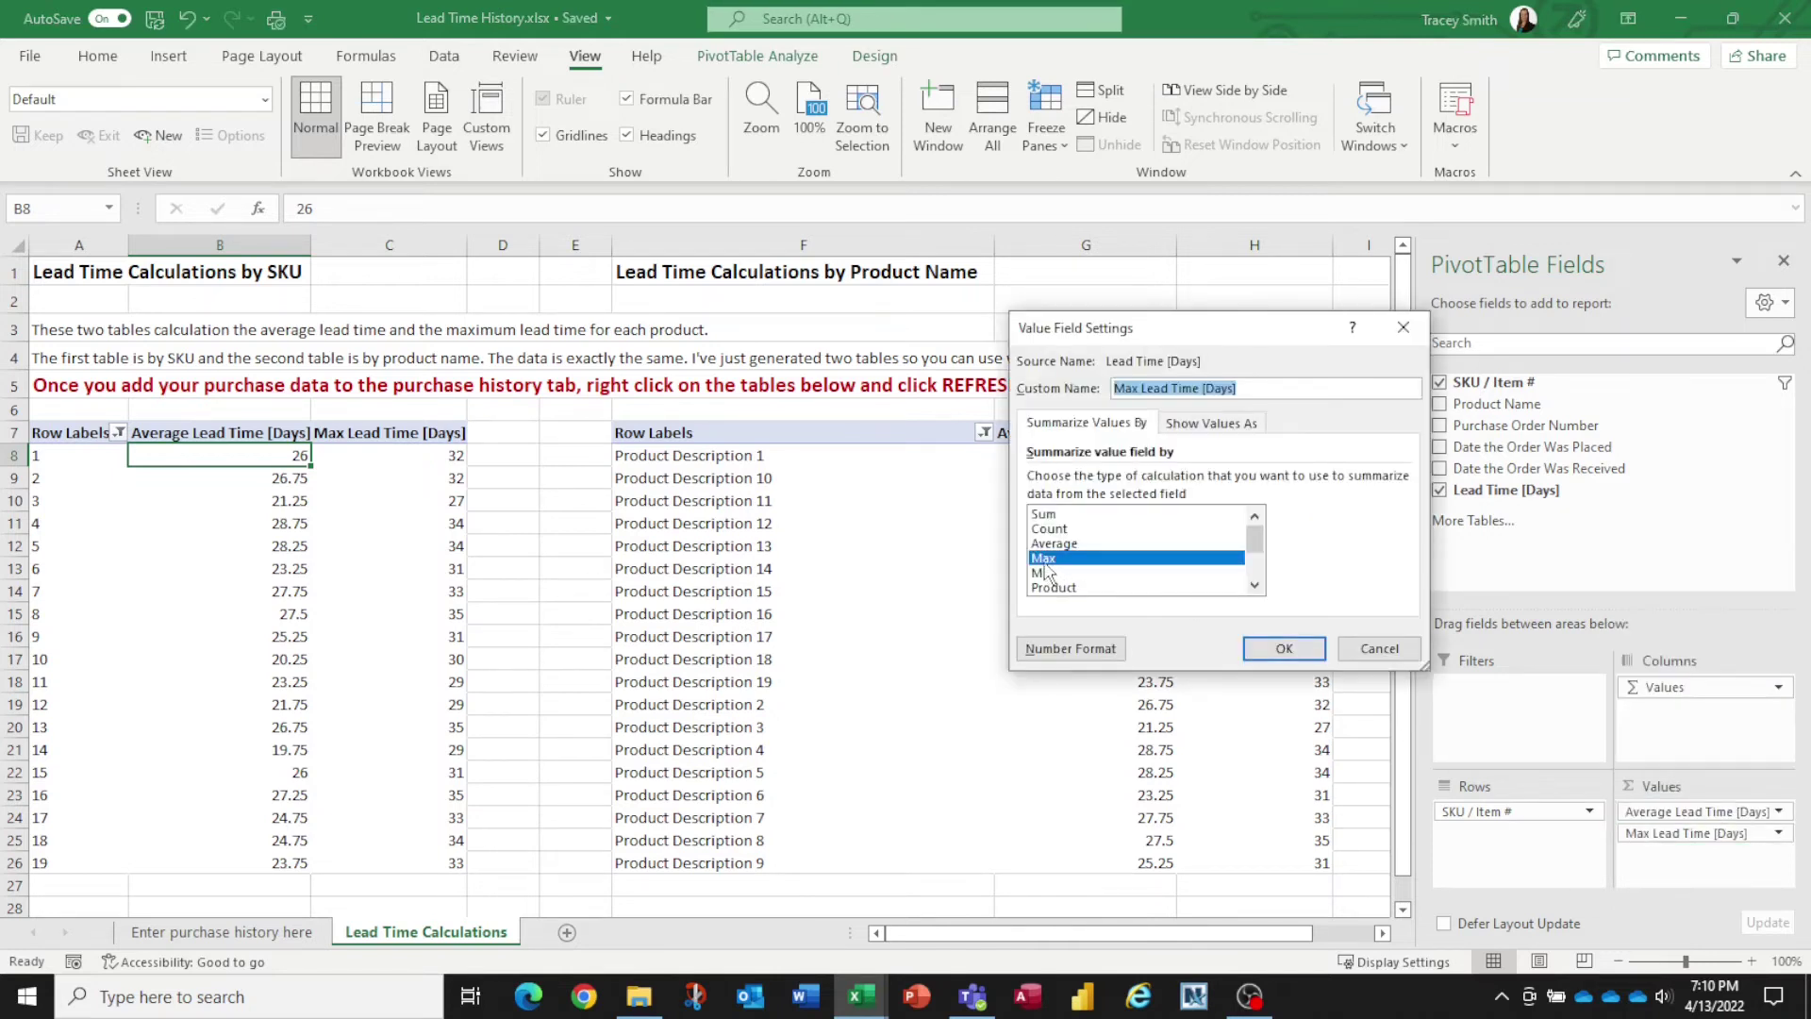
{"action": "left_click", "coordinate": [1379, 649]}
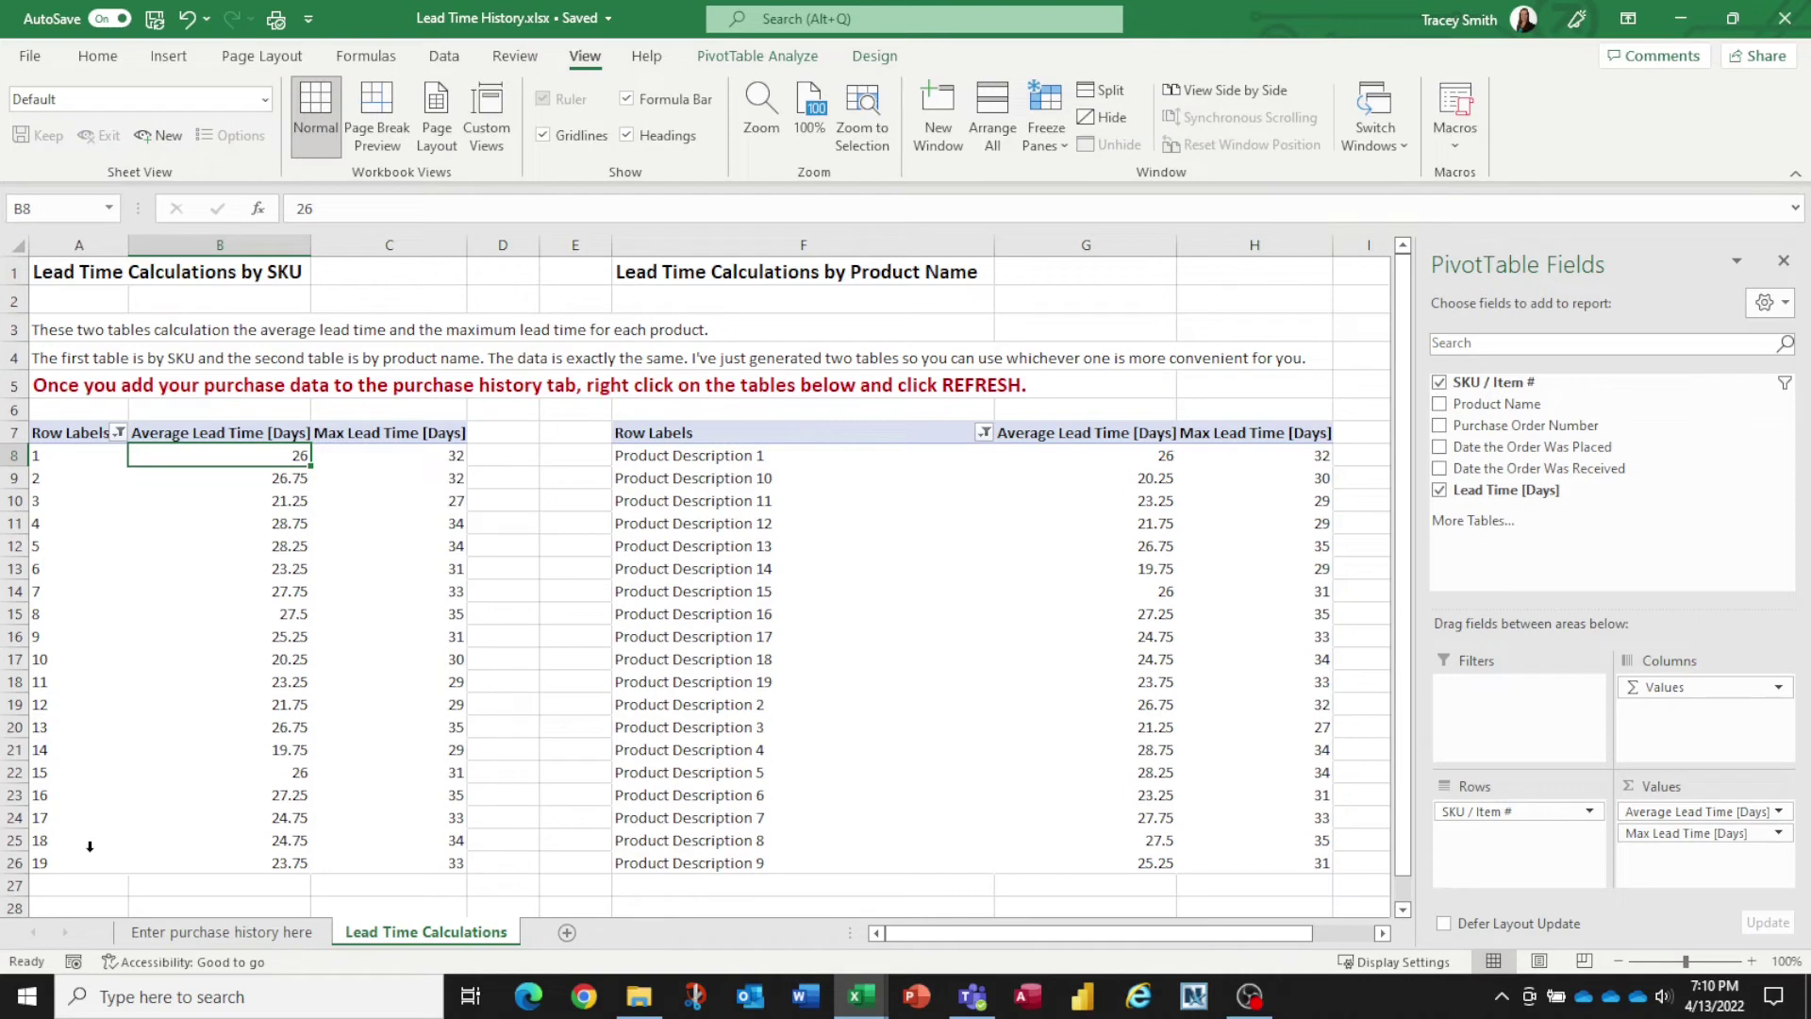
{"action": "mouse_move", "coordinate": [351, 786]}
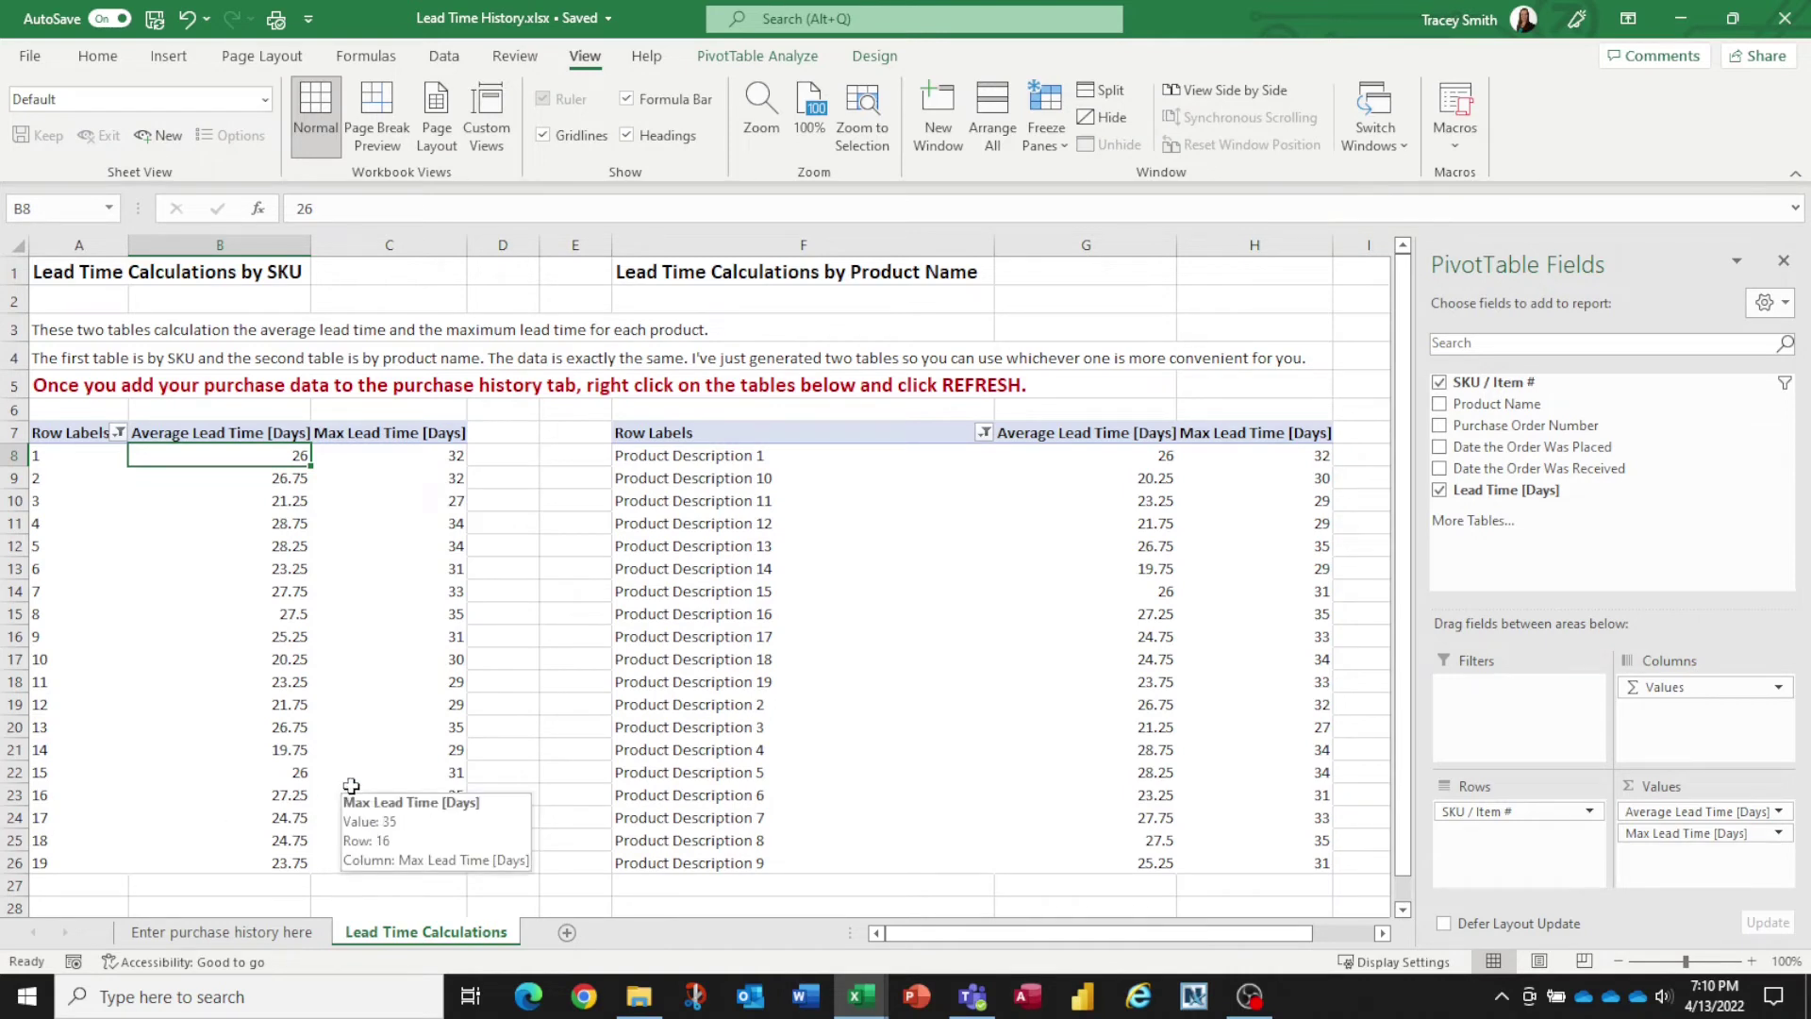
{"action": "left_click", "coordinate": [267, 933]}
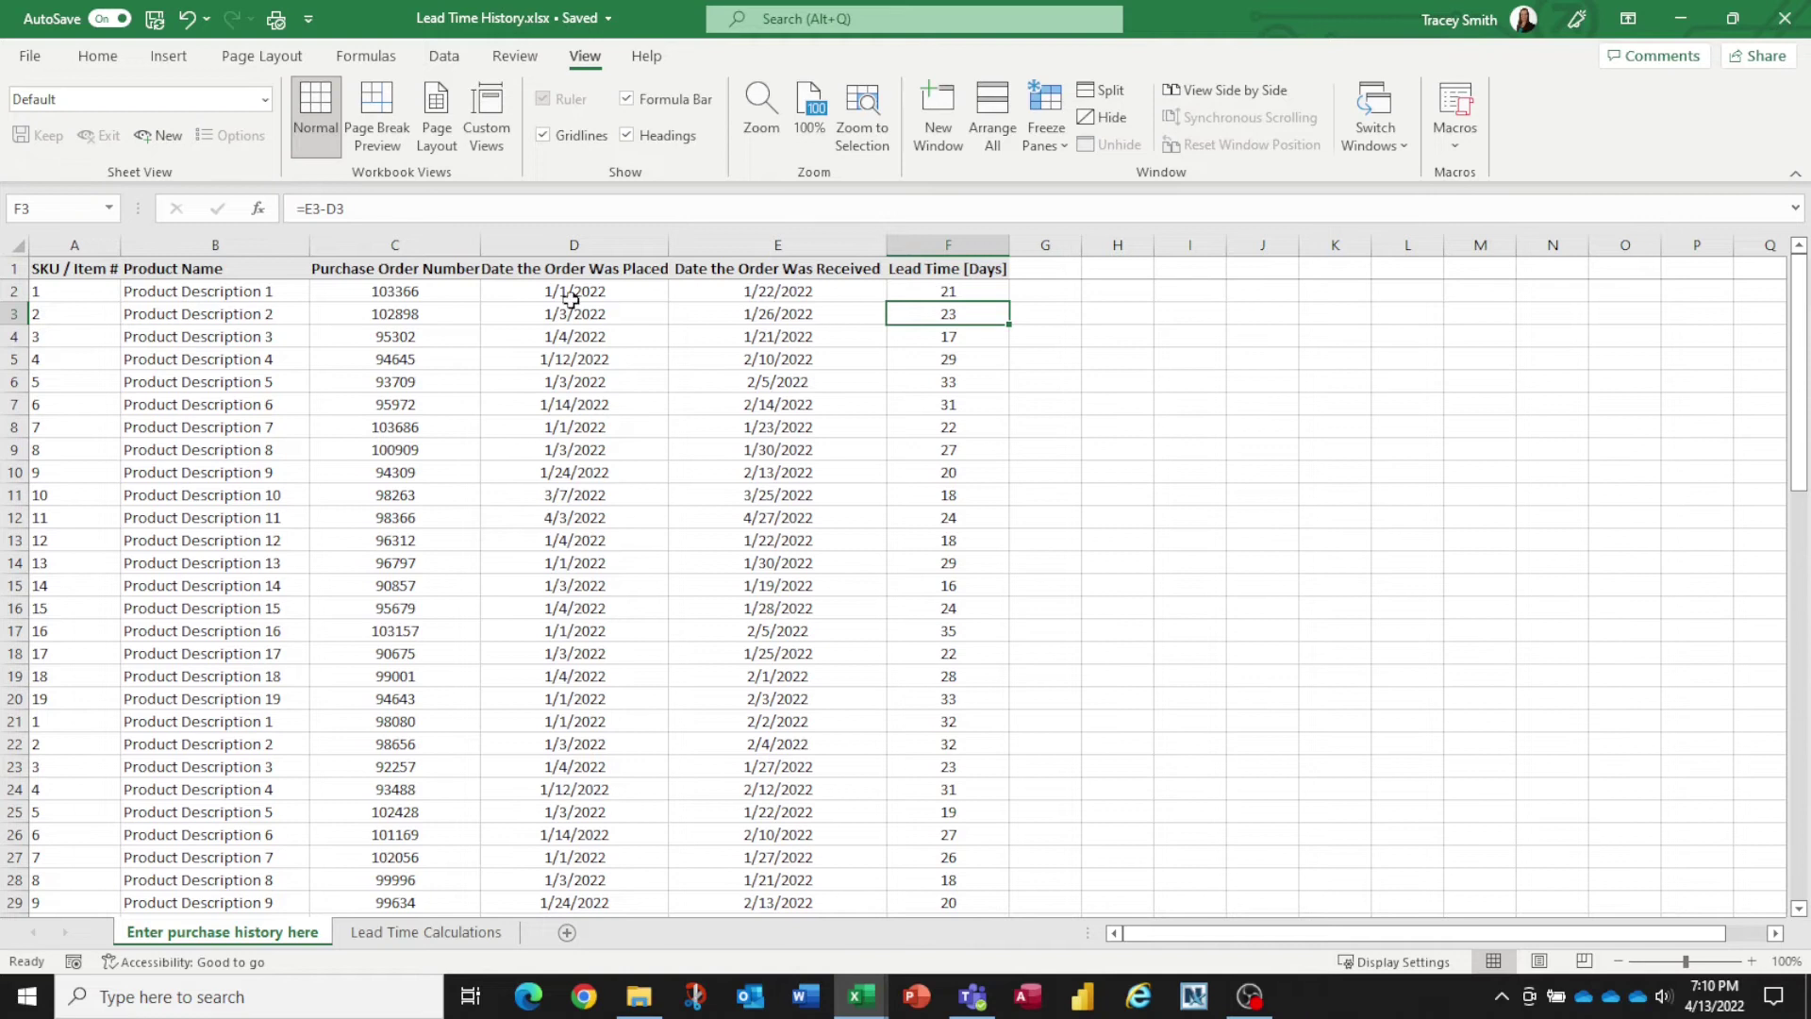
{"action": "left_click_drag", "start_coordinate": [439, 286], "coordinate": [461, 651]}
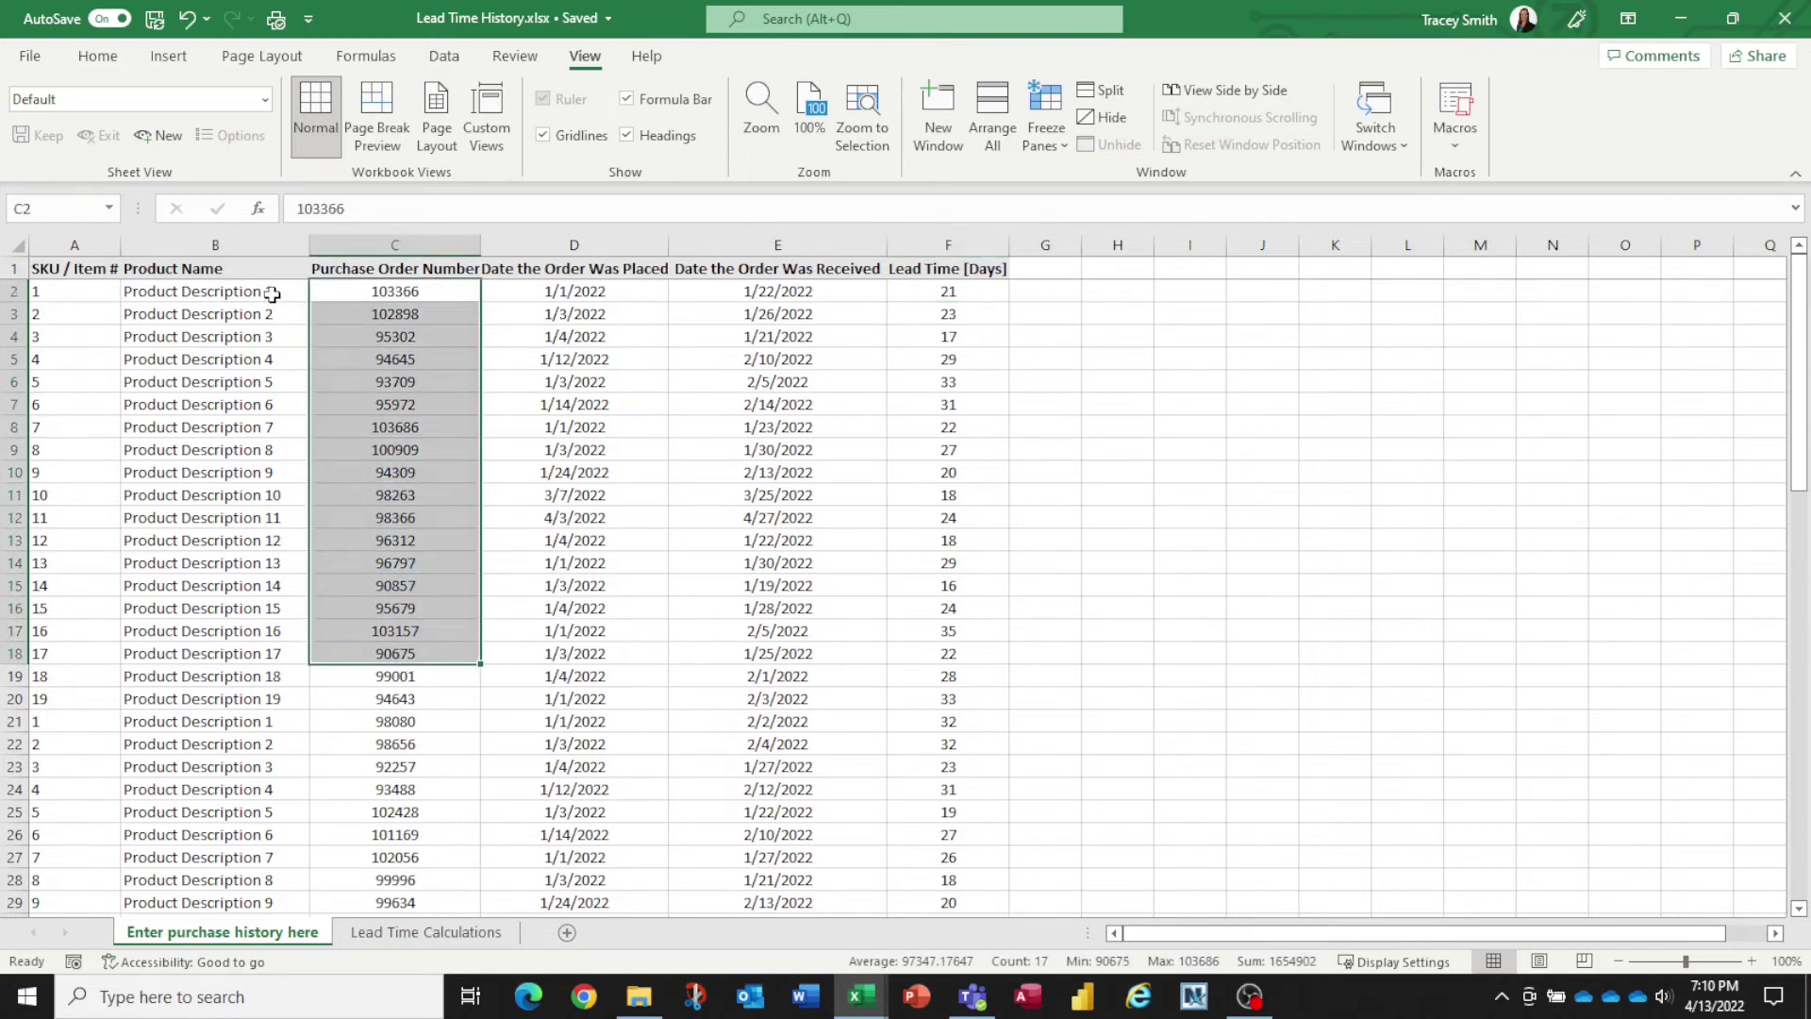
{"action": "left_click_drag", "start_coordinate": [271, 291], "coordinate": [251, 722]}
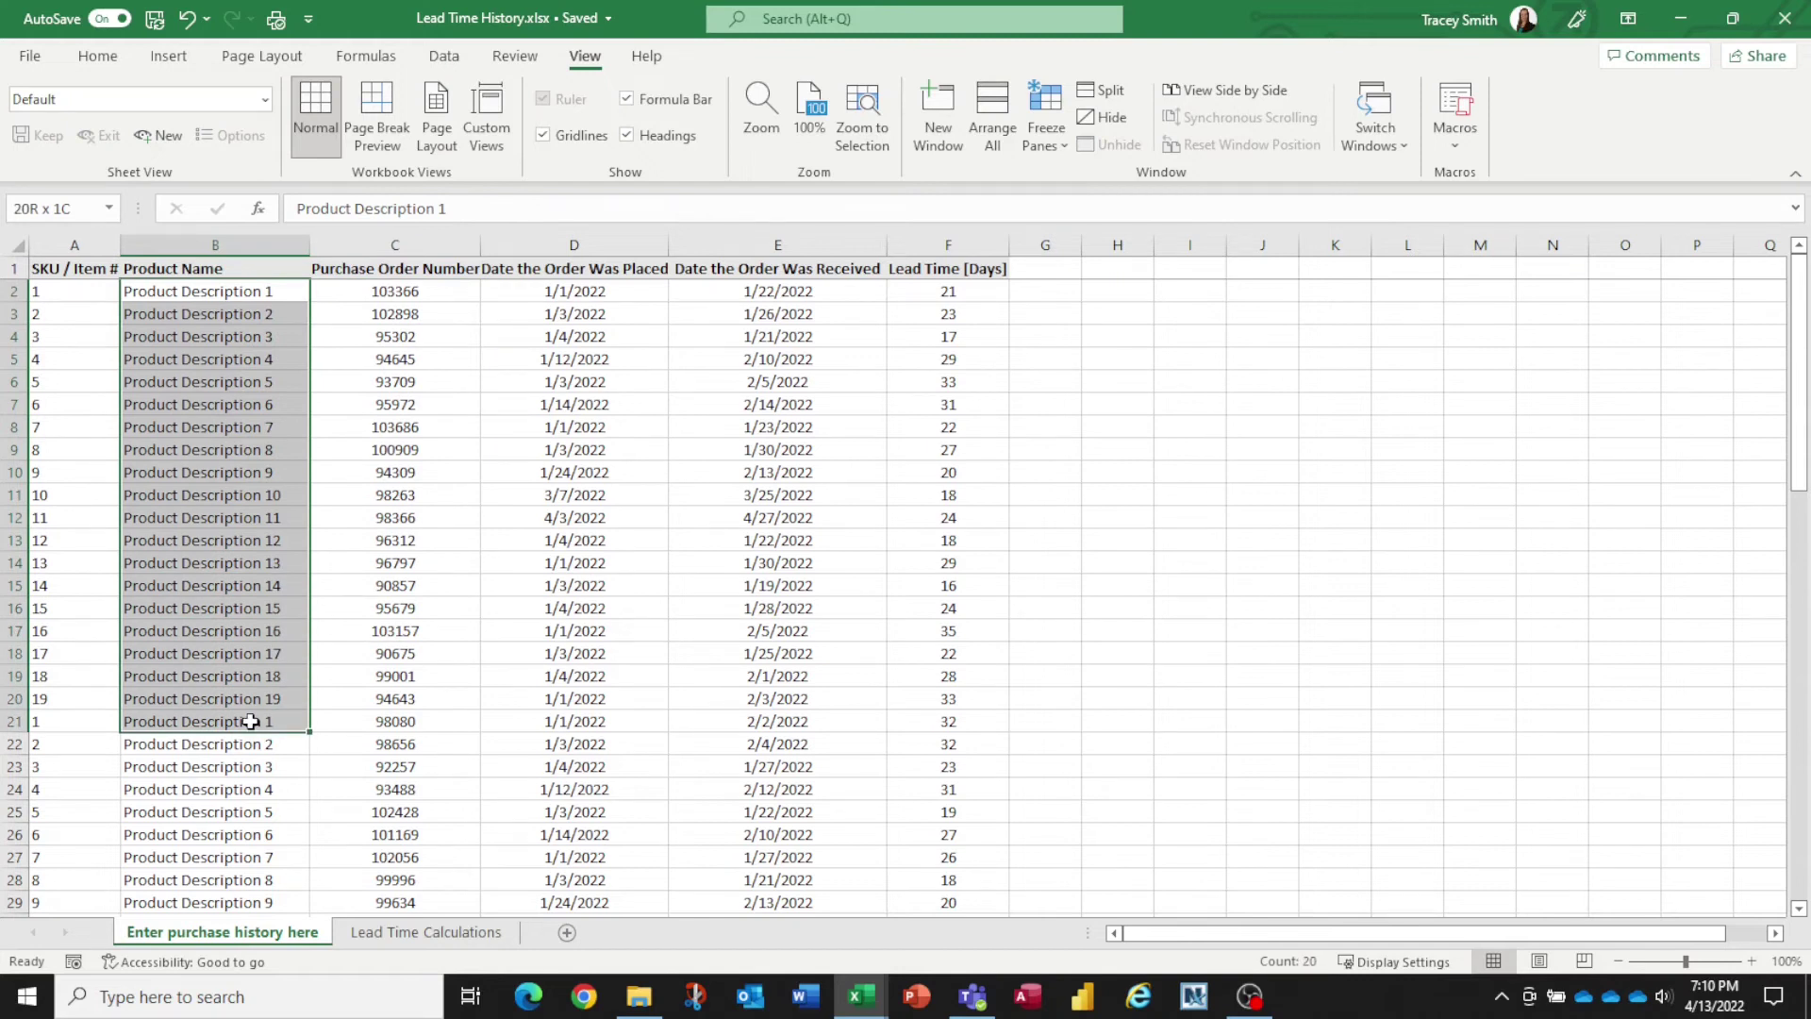
{"action": "left_click", "coordinate": [382, 629]}
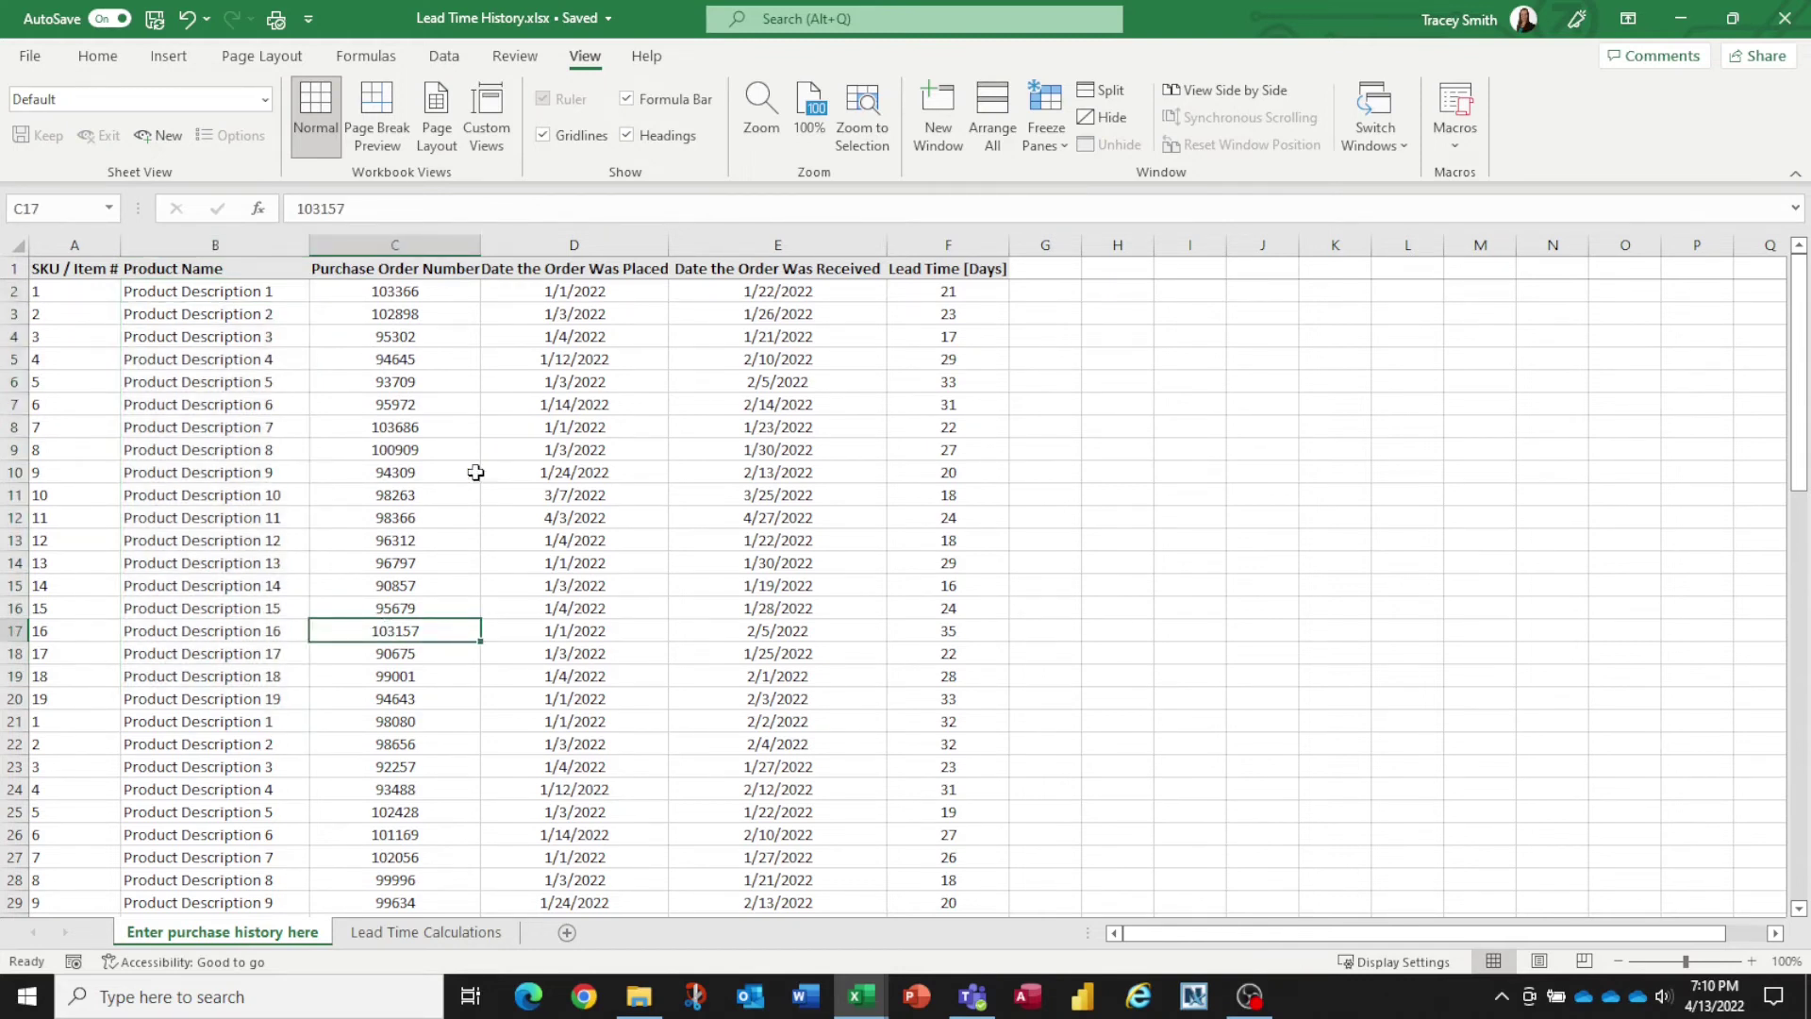
{"action": "left_click_drag", "start_coordinate": [94, 286], "coordinate": [34, 760]}
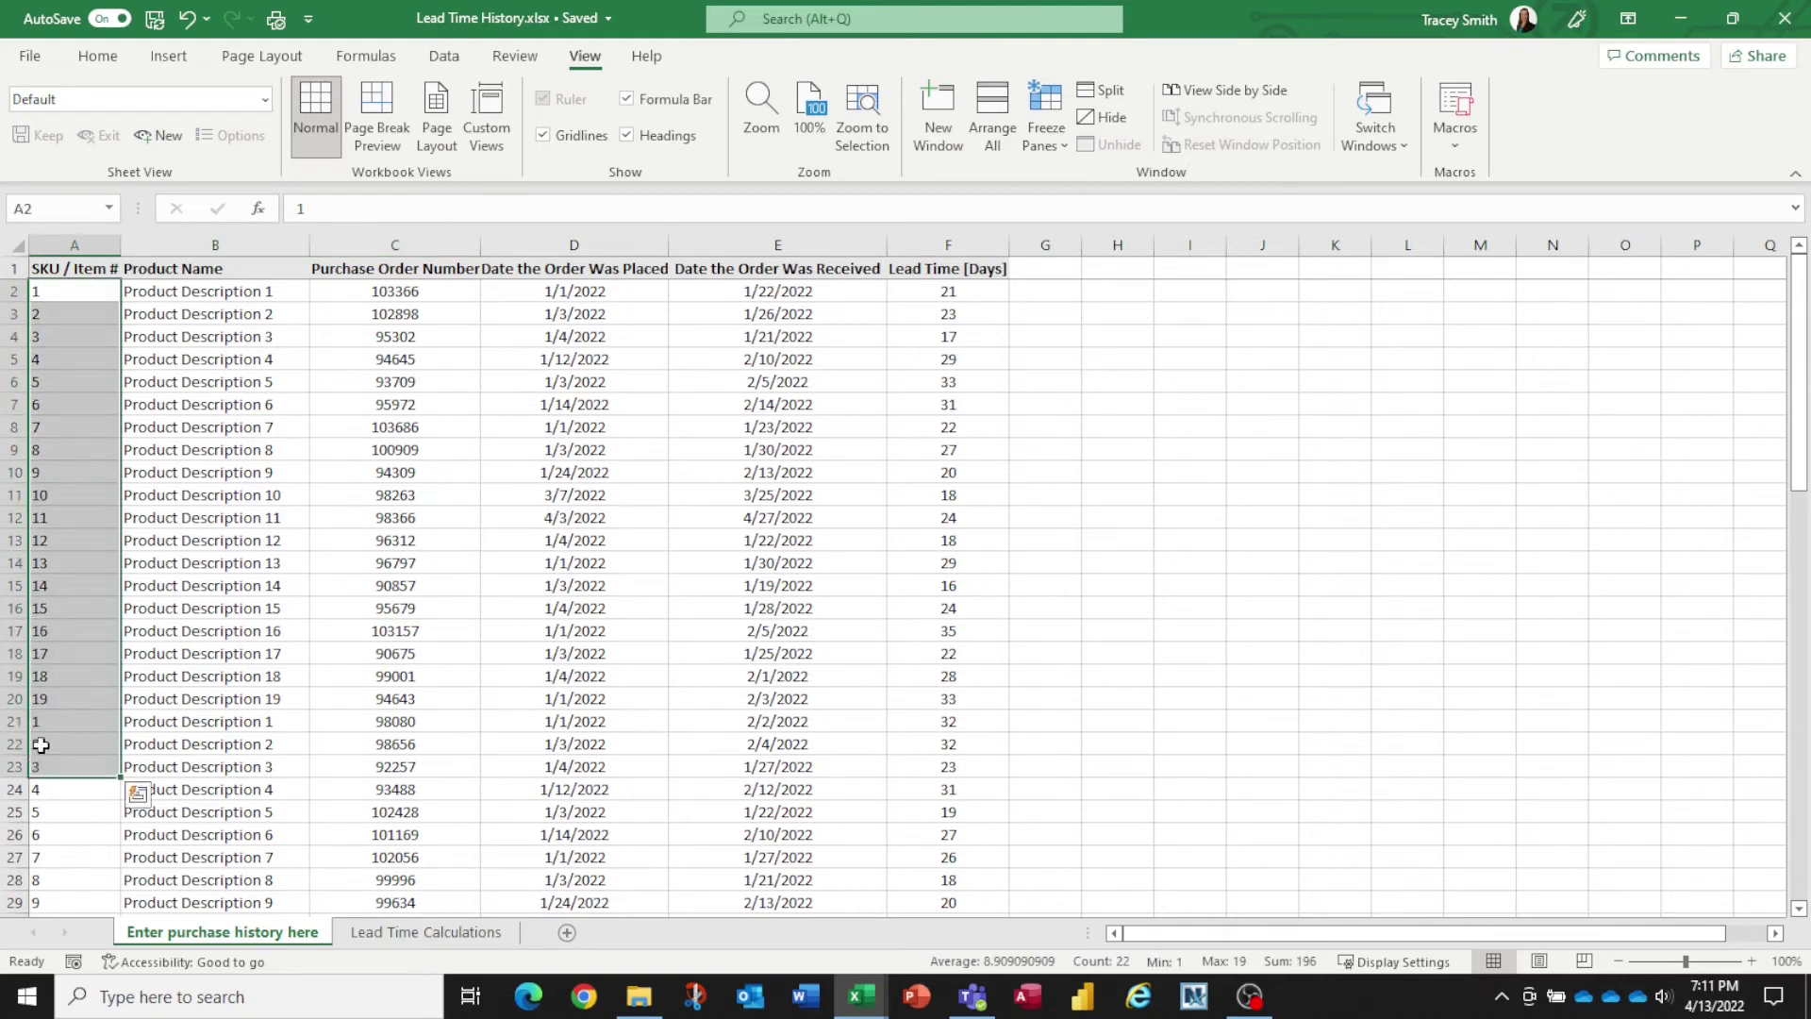
{"action": "left_click_drag", "start_coordinate": [569, 294], "coordinate": [798, 718]}
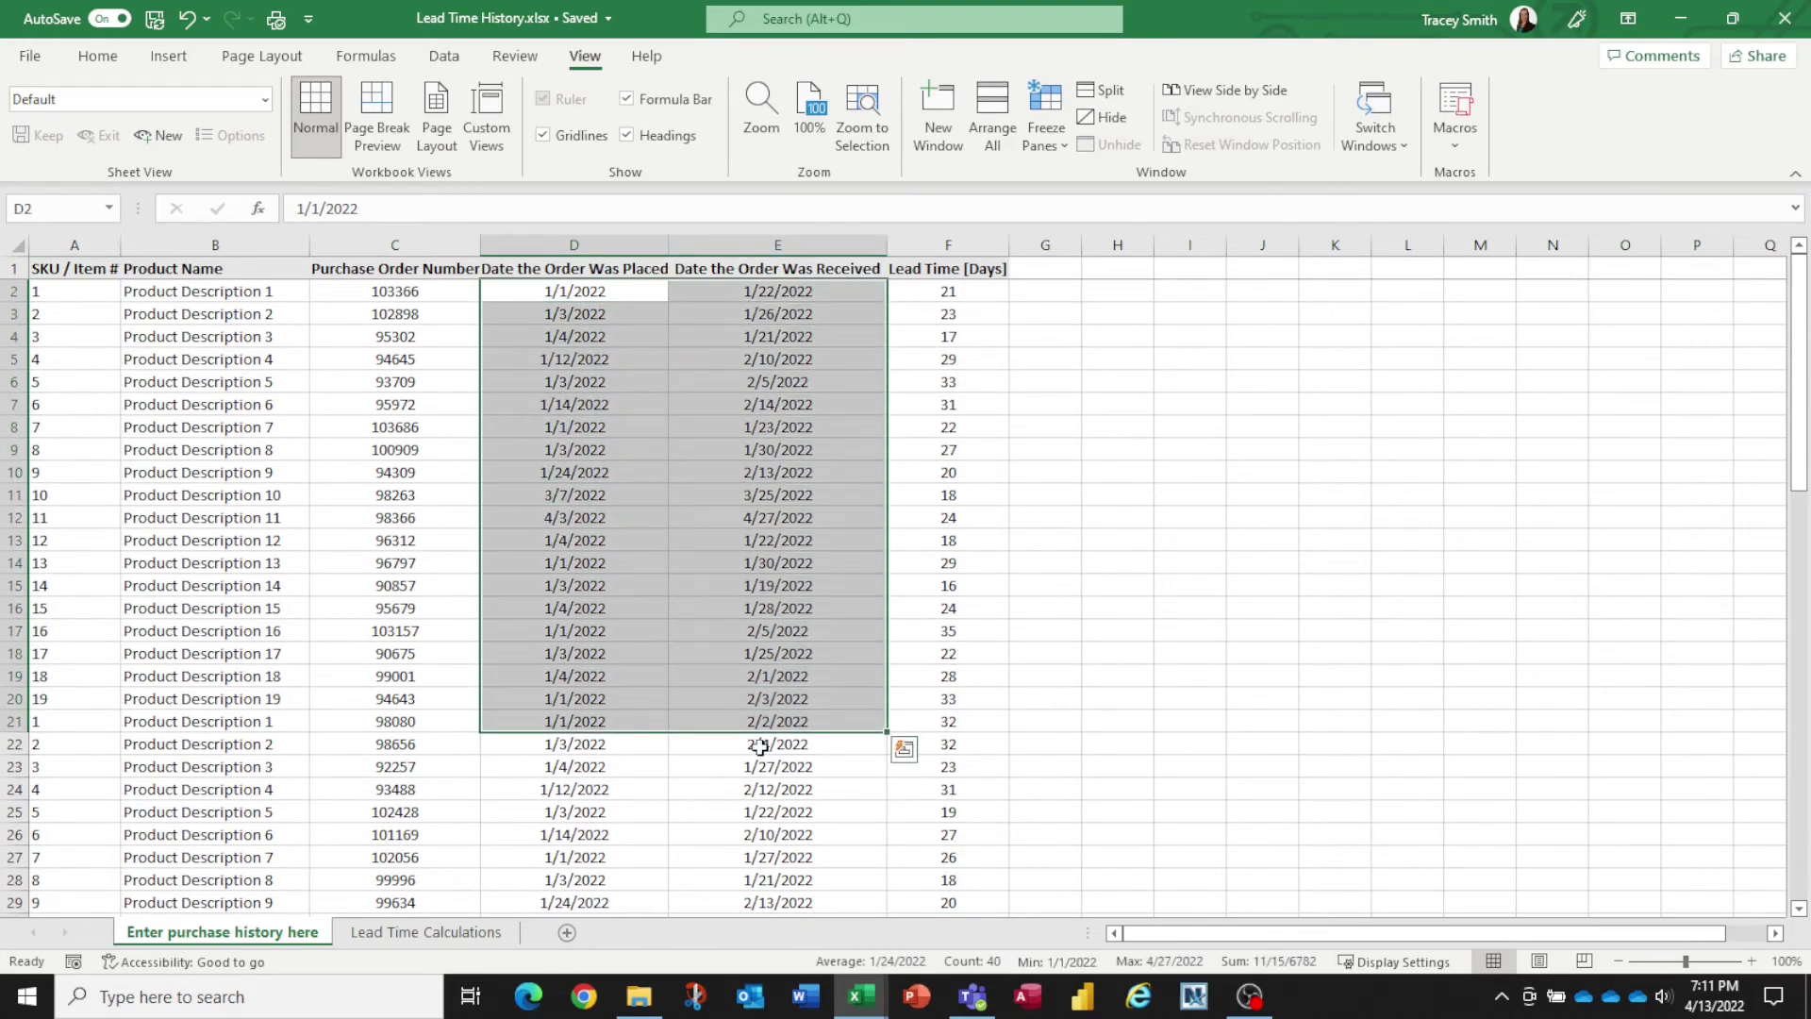
{"action": "left_click", "coordinate": [472, 932]}
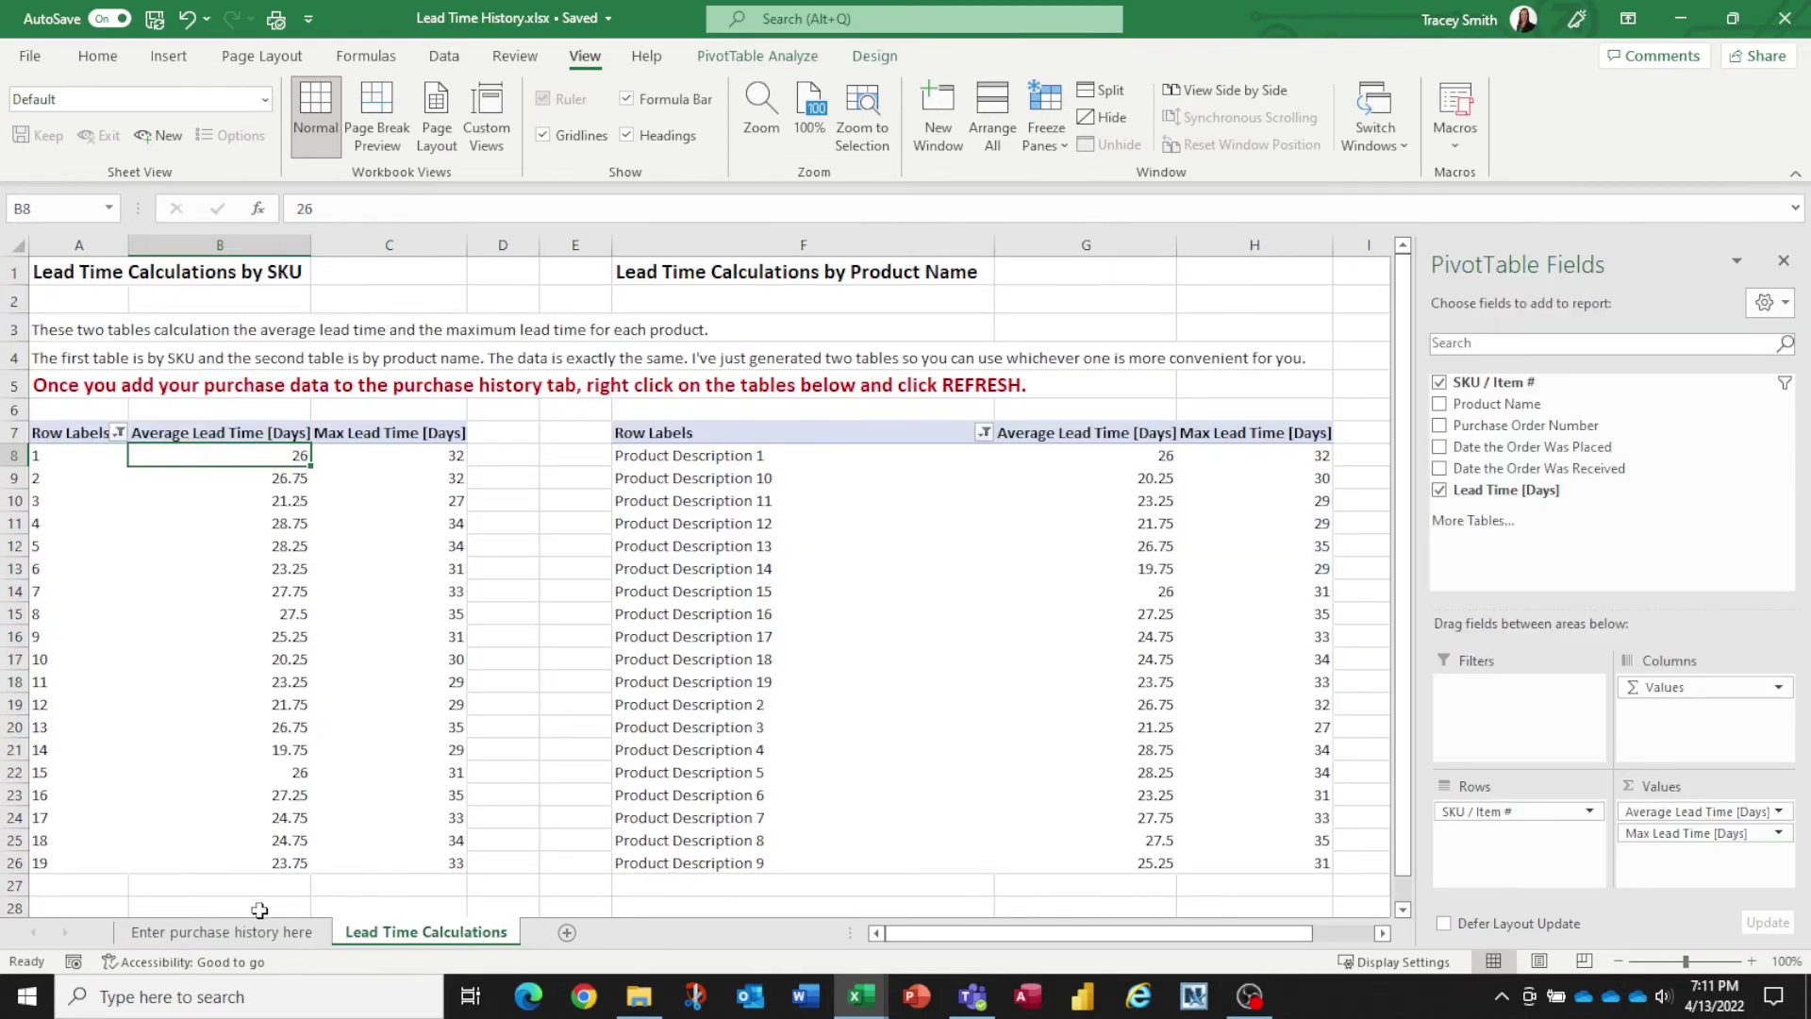
- Refresh the SKU pivot table on the Lead Time Calculations sheet with current purchase data
{"action": "left_click", "coordinate": [240, 932]}
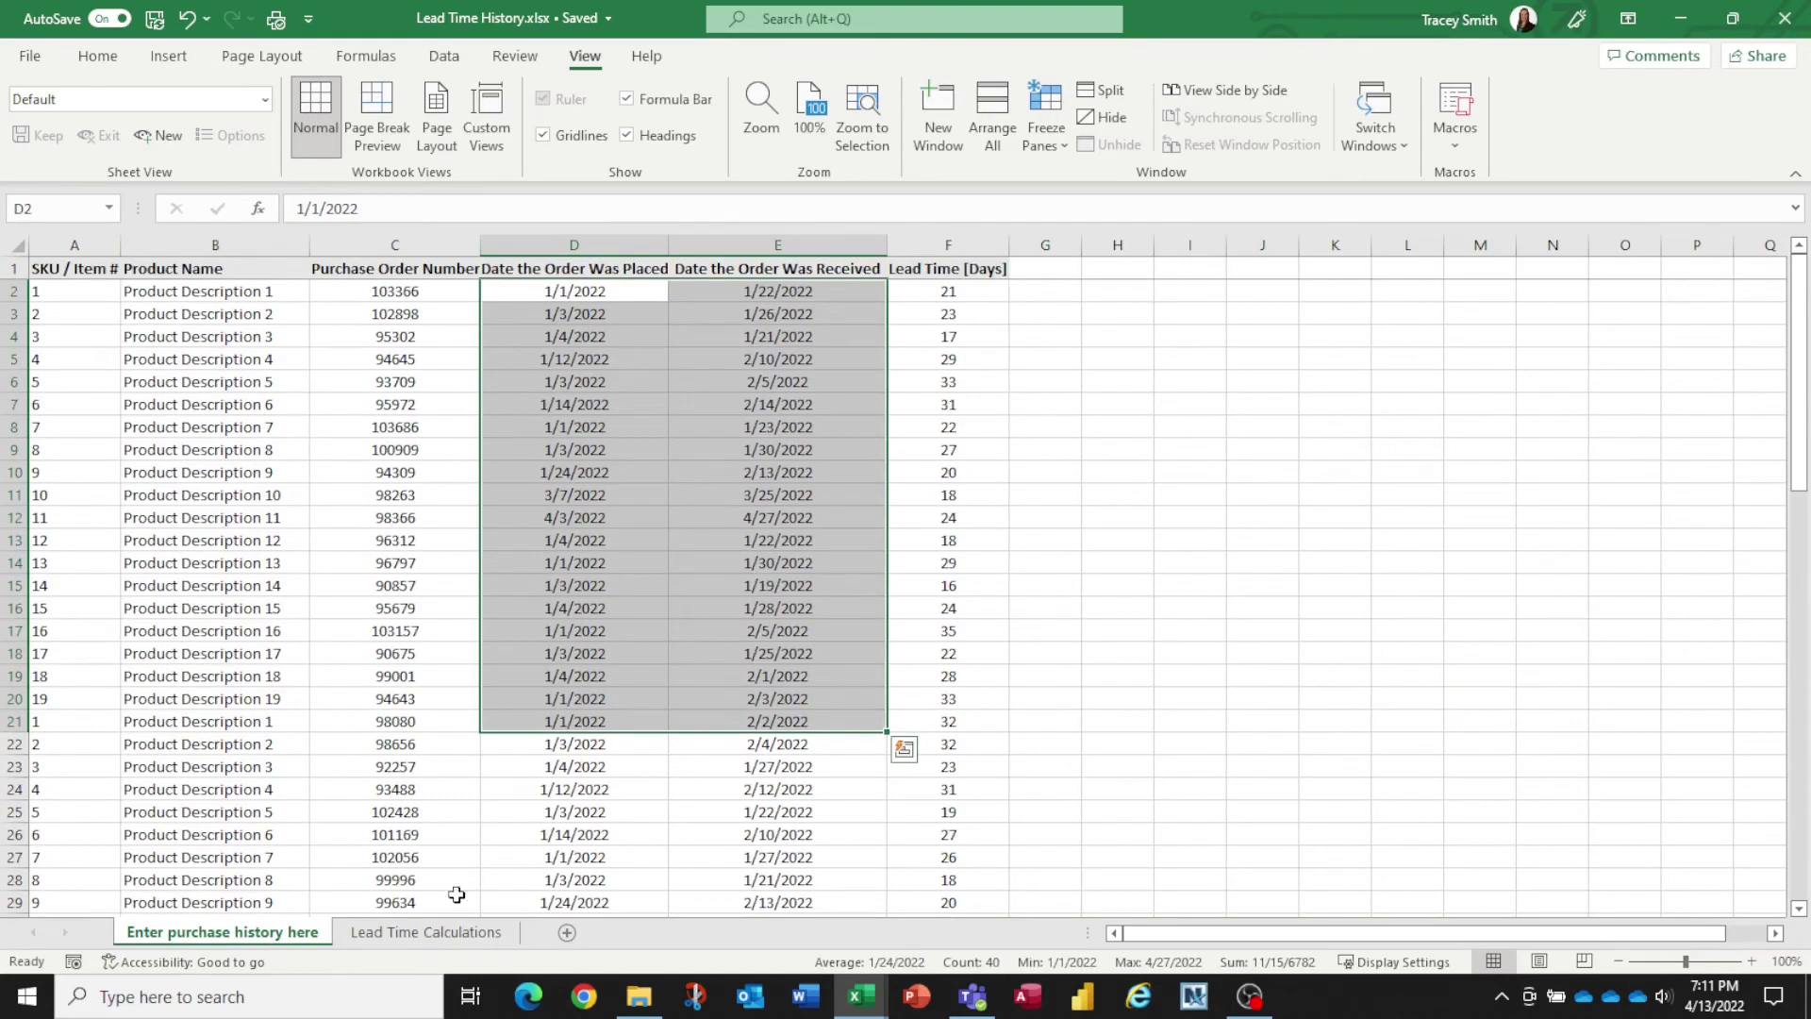
{"action": "left_click", "coordinate": [451, 934]}
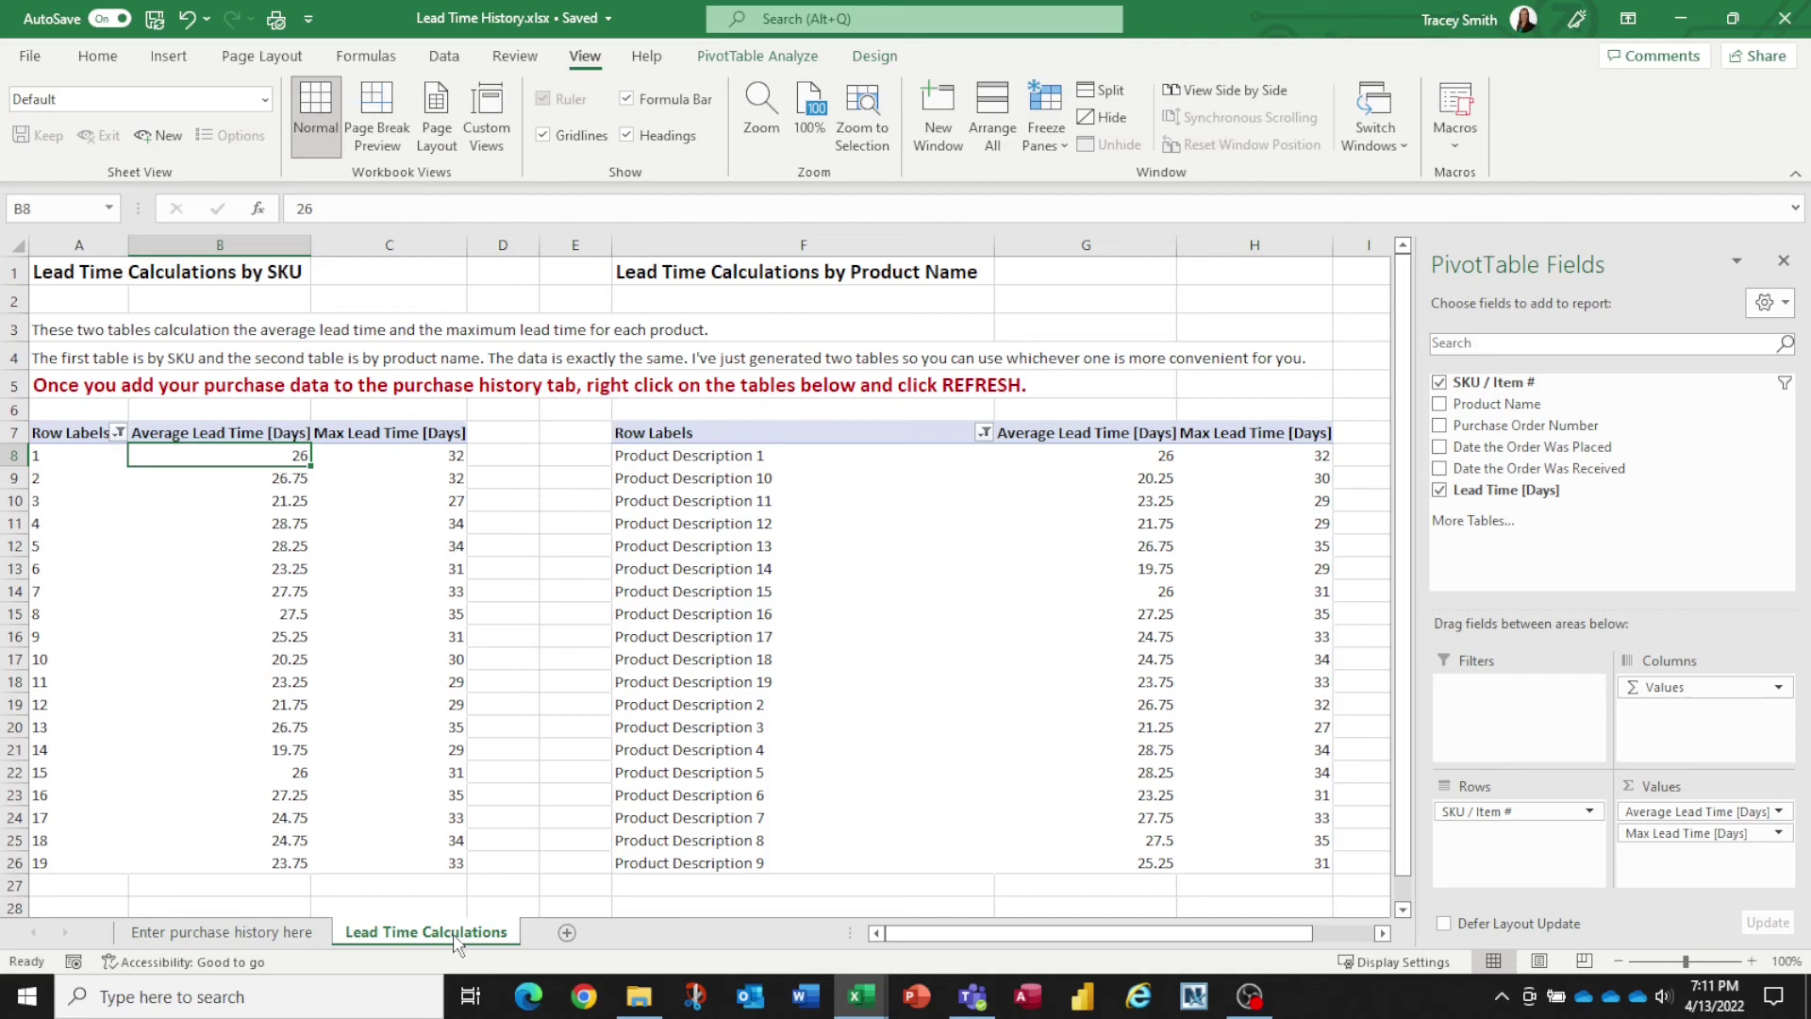
{"action": "right_click", "coordinate": [283, 549]}
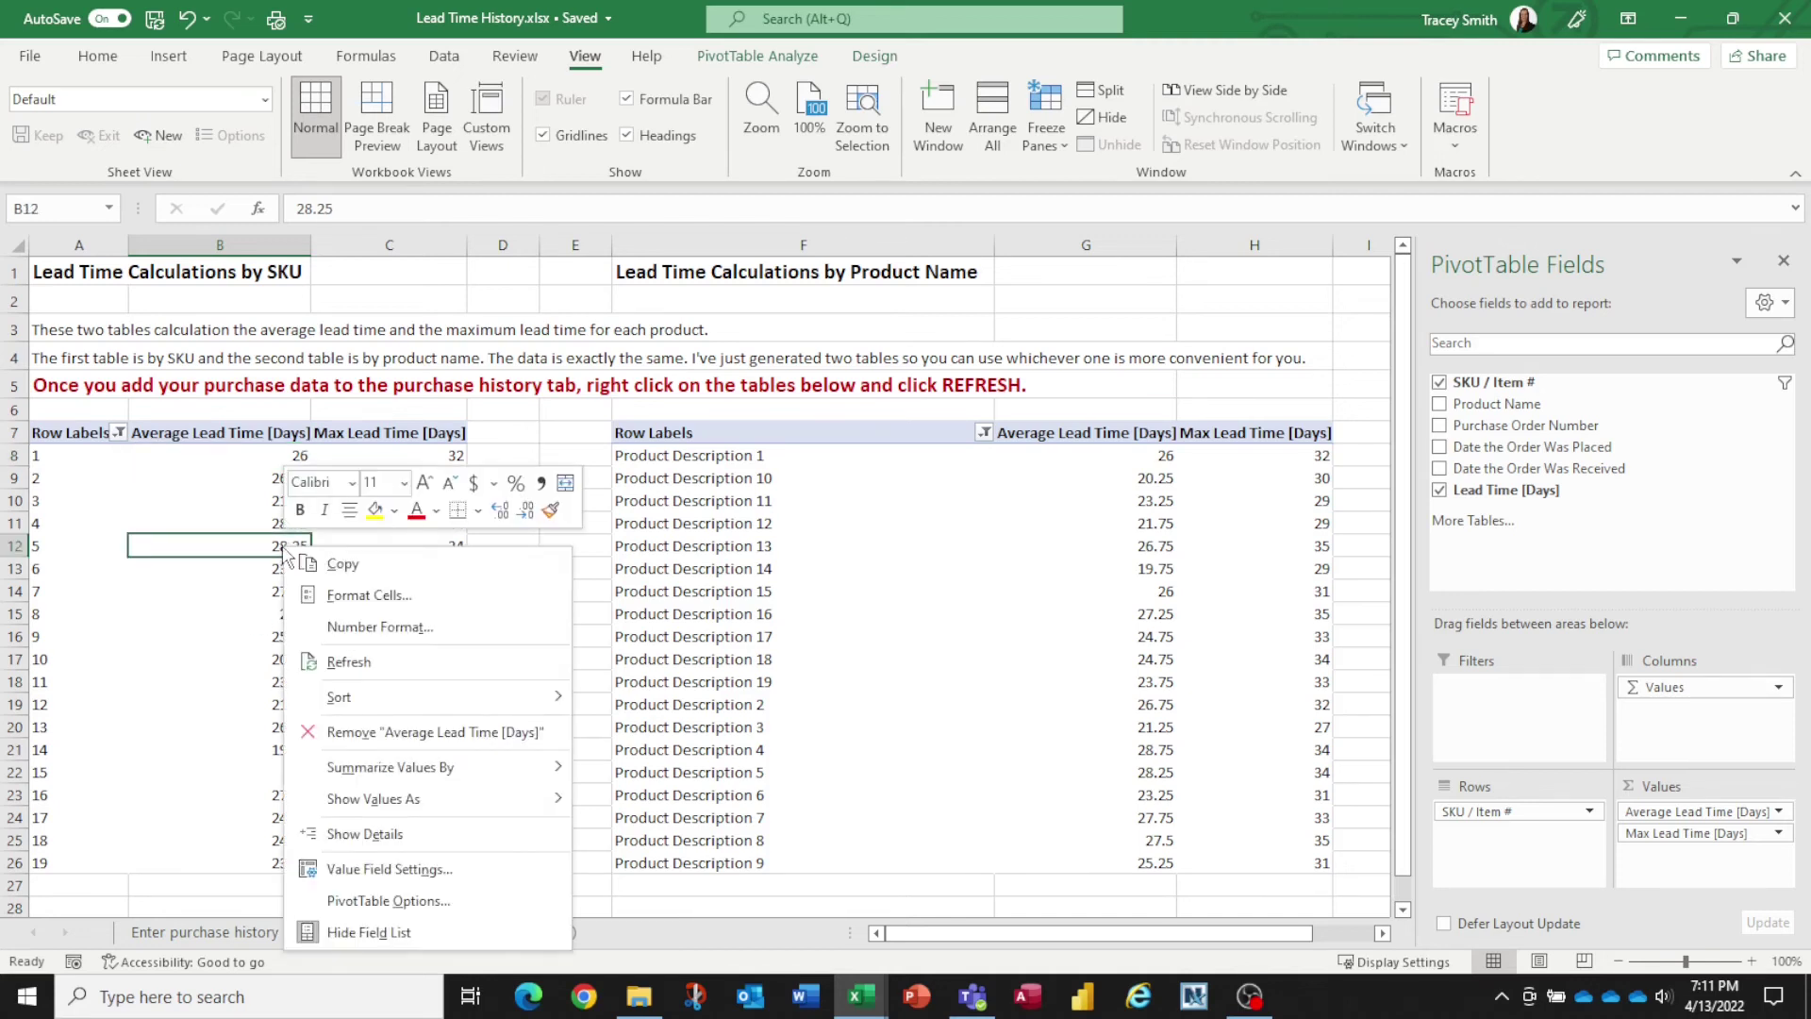
{"action": "left_click", "coordinate": [349, 662]}
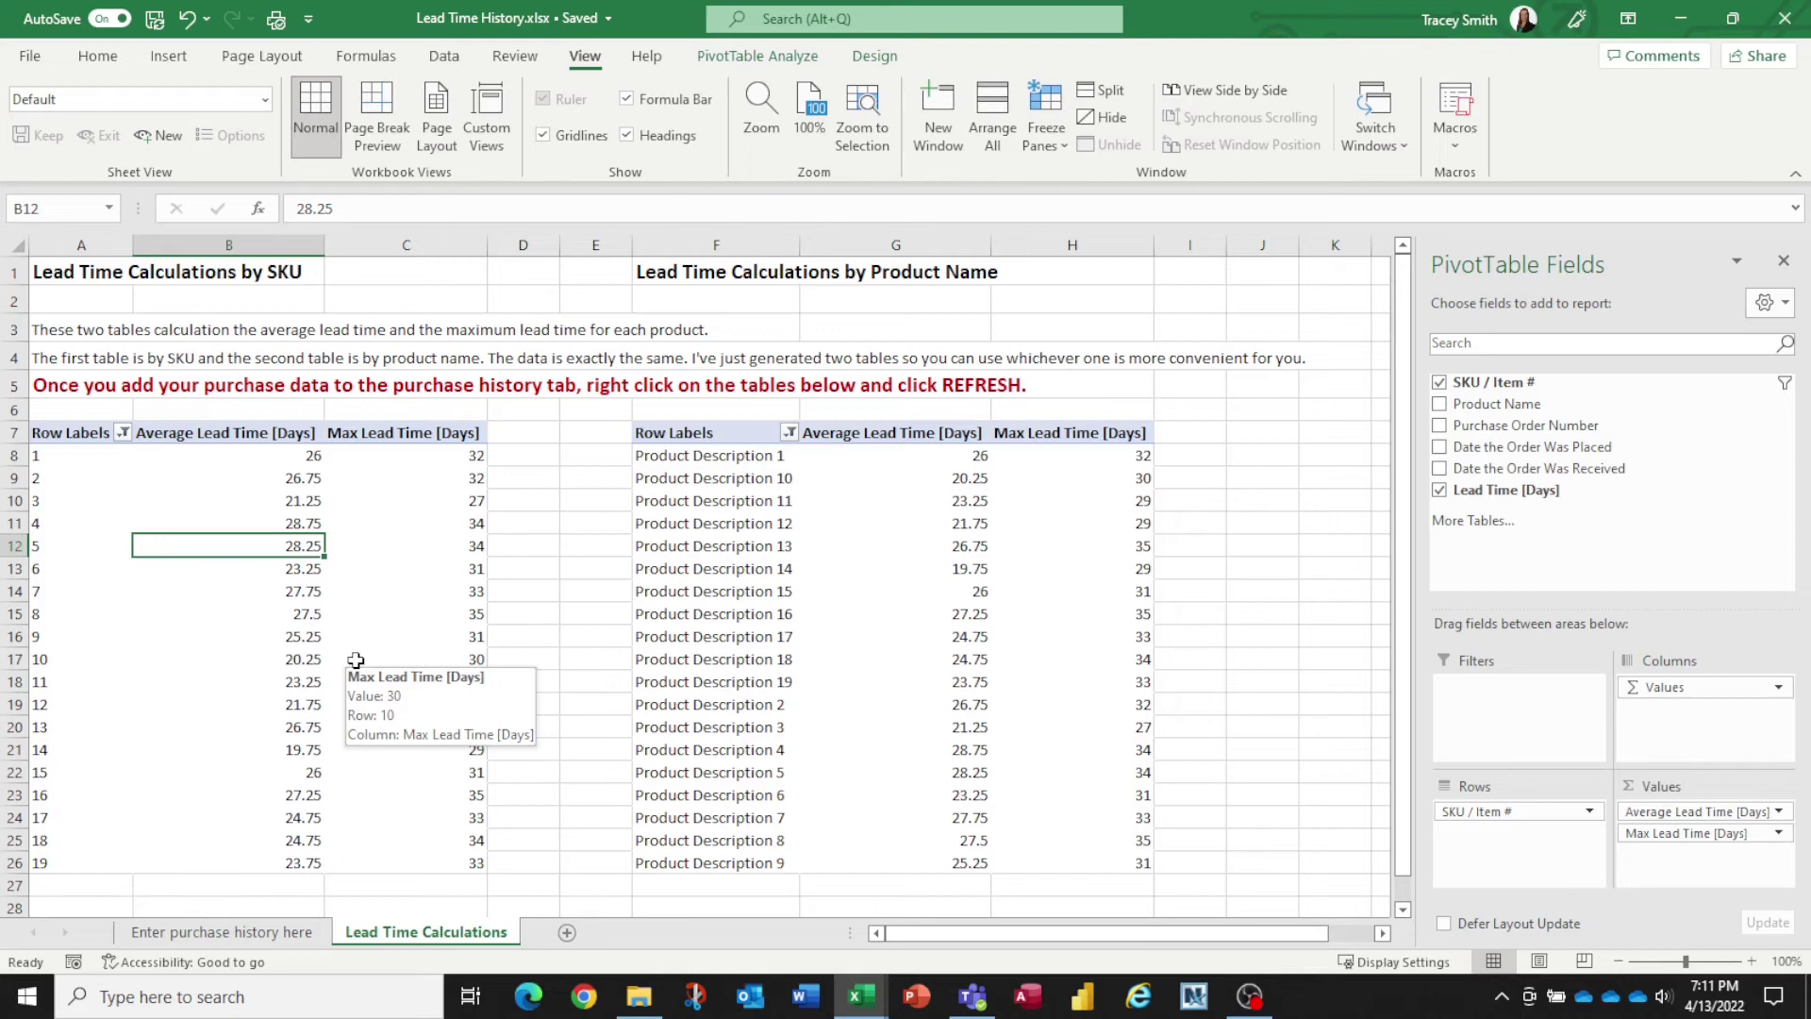
- Refresh the pivot table again so SKU 5 shows a 28.25-day average and 34-day maximum
{"action": "left_click", "coordinate": [250, 934]}
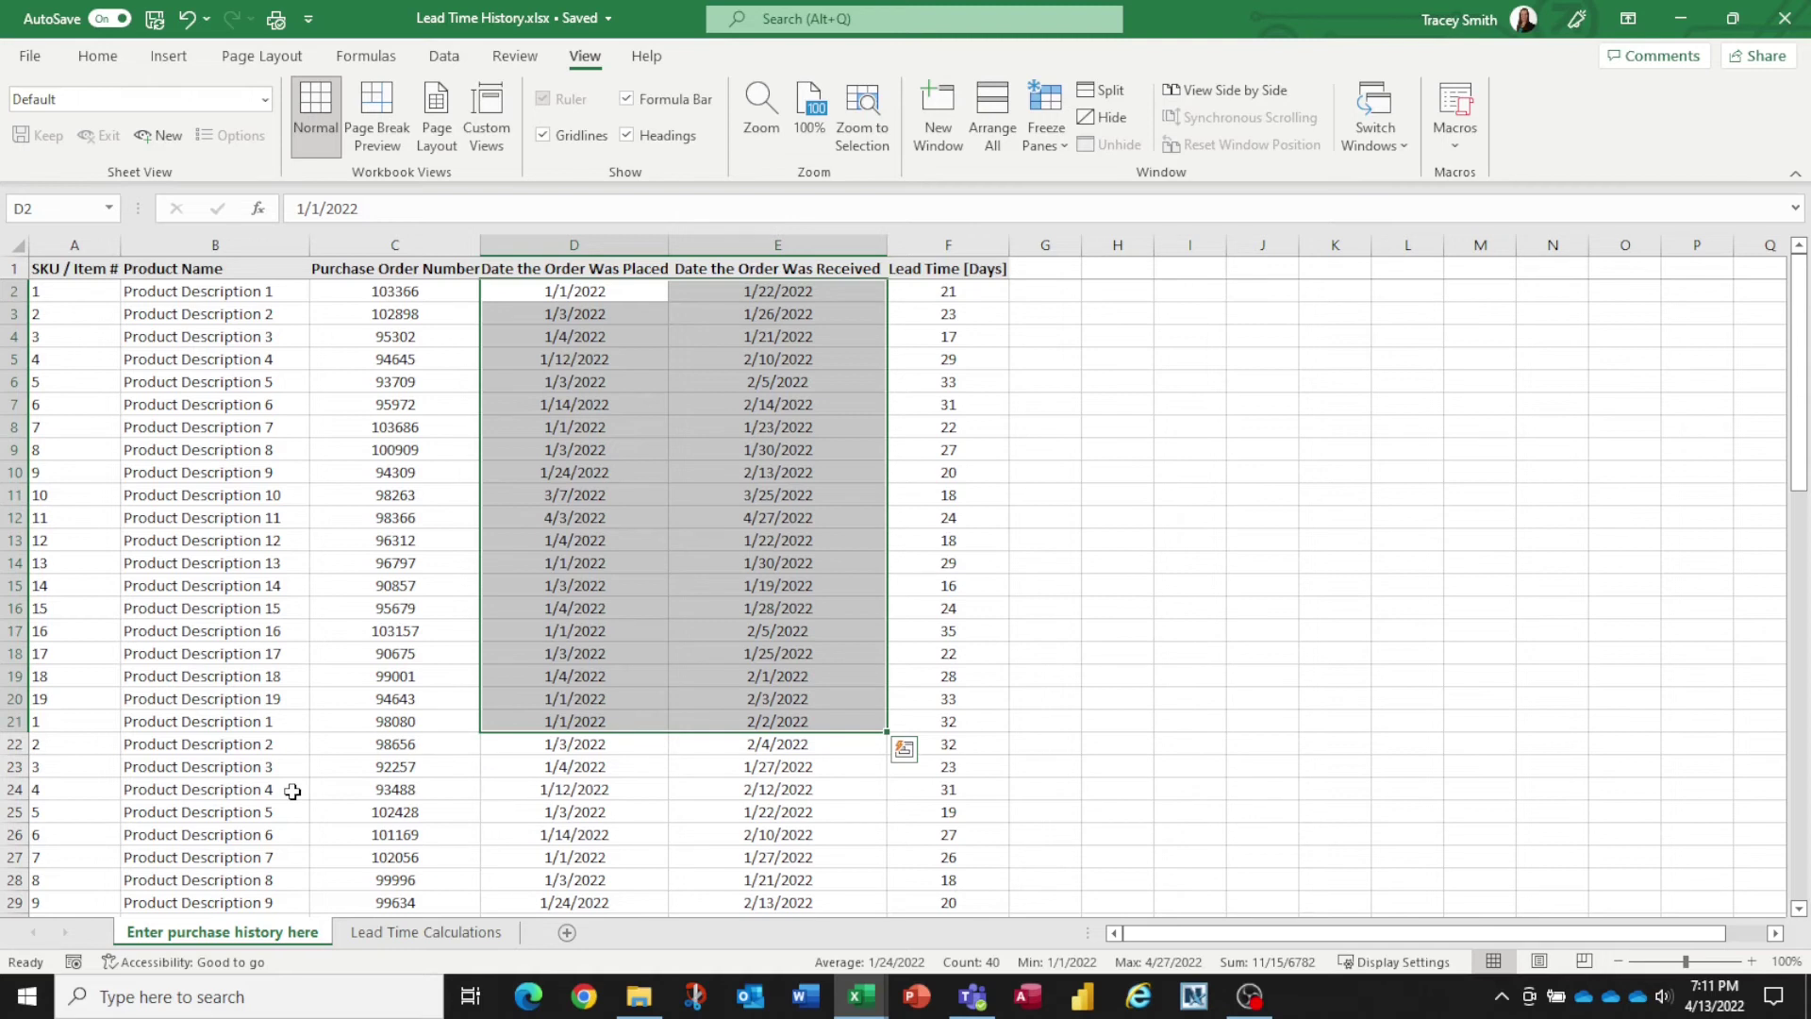
{"action": "left_click", "coordinate": [427, 934]}
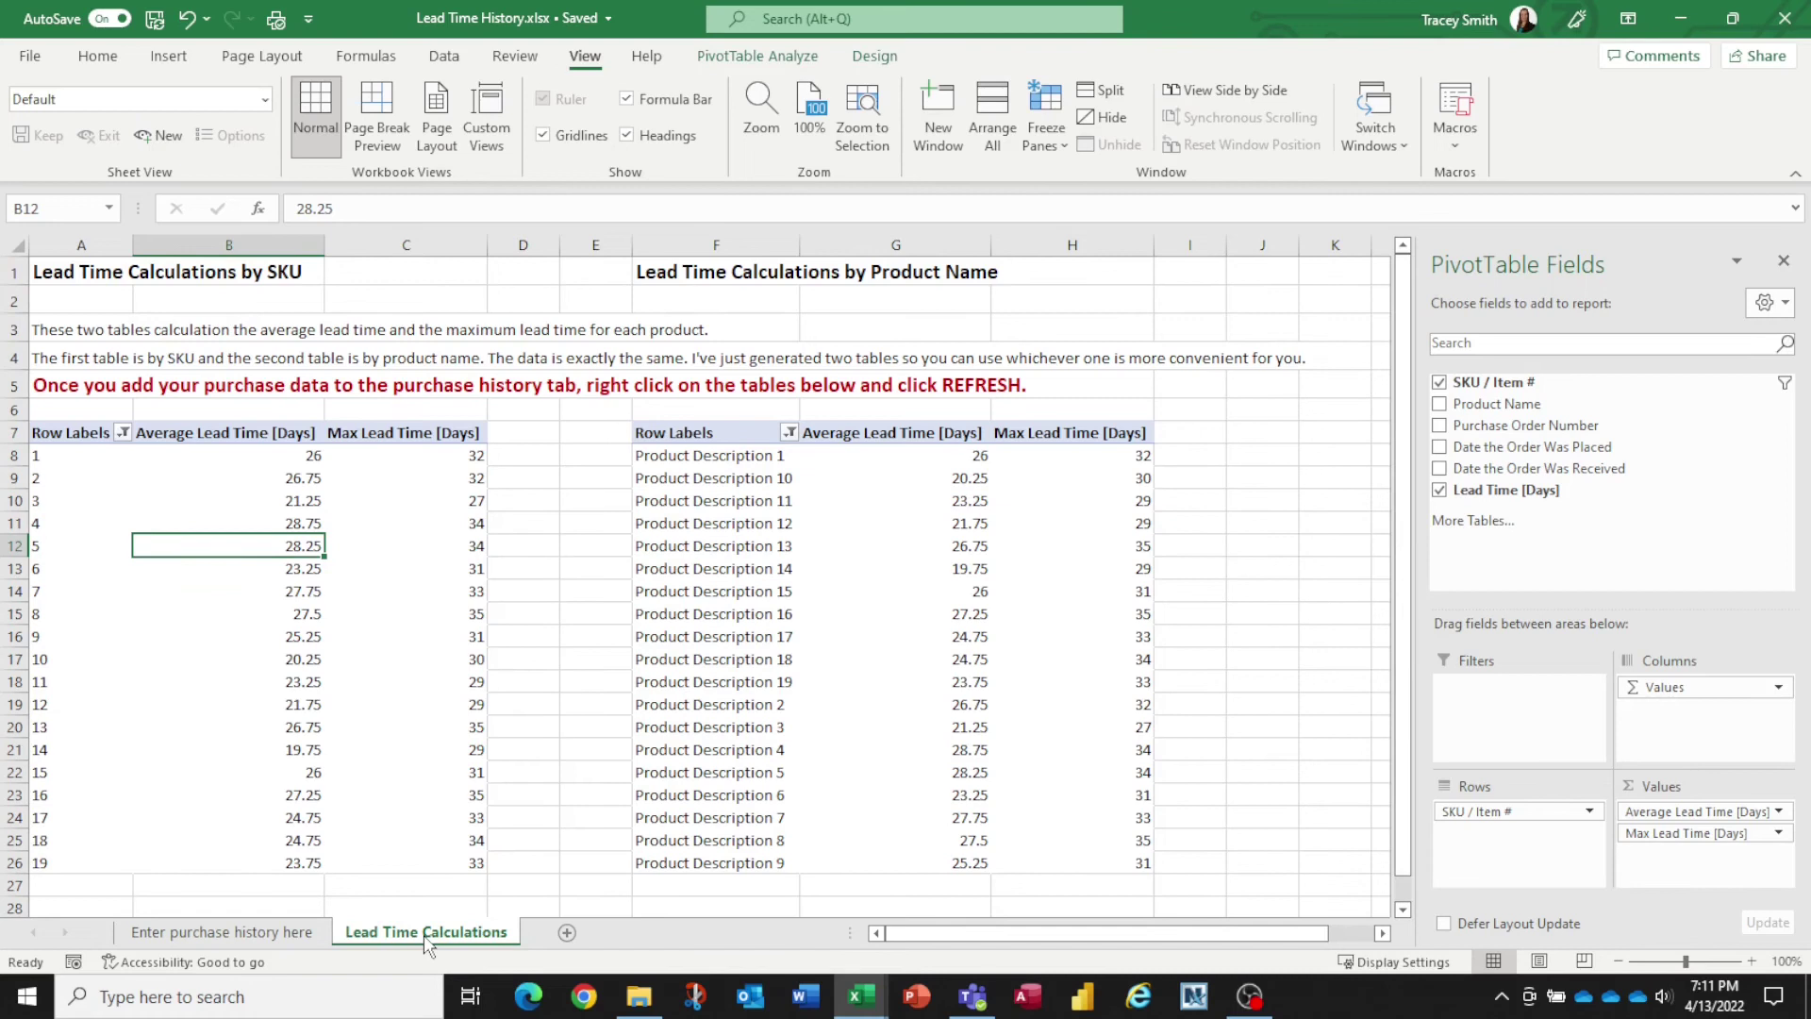
{"action": "right_click", "coordinate": [272, 545]}
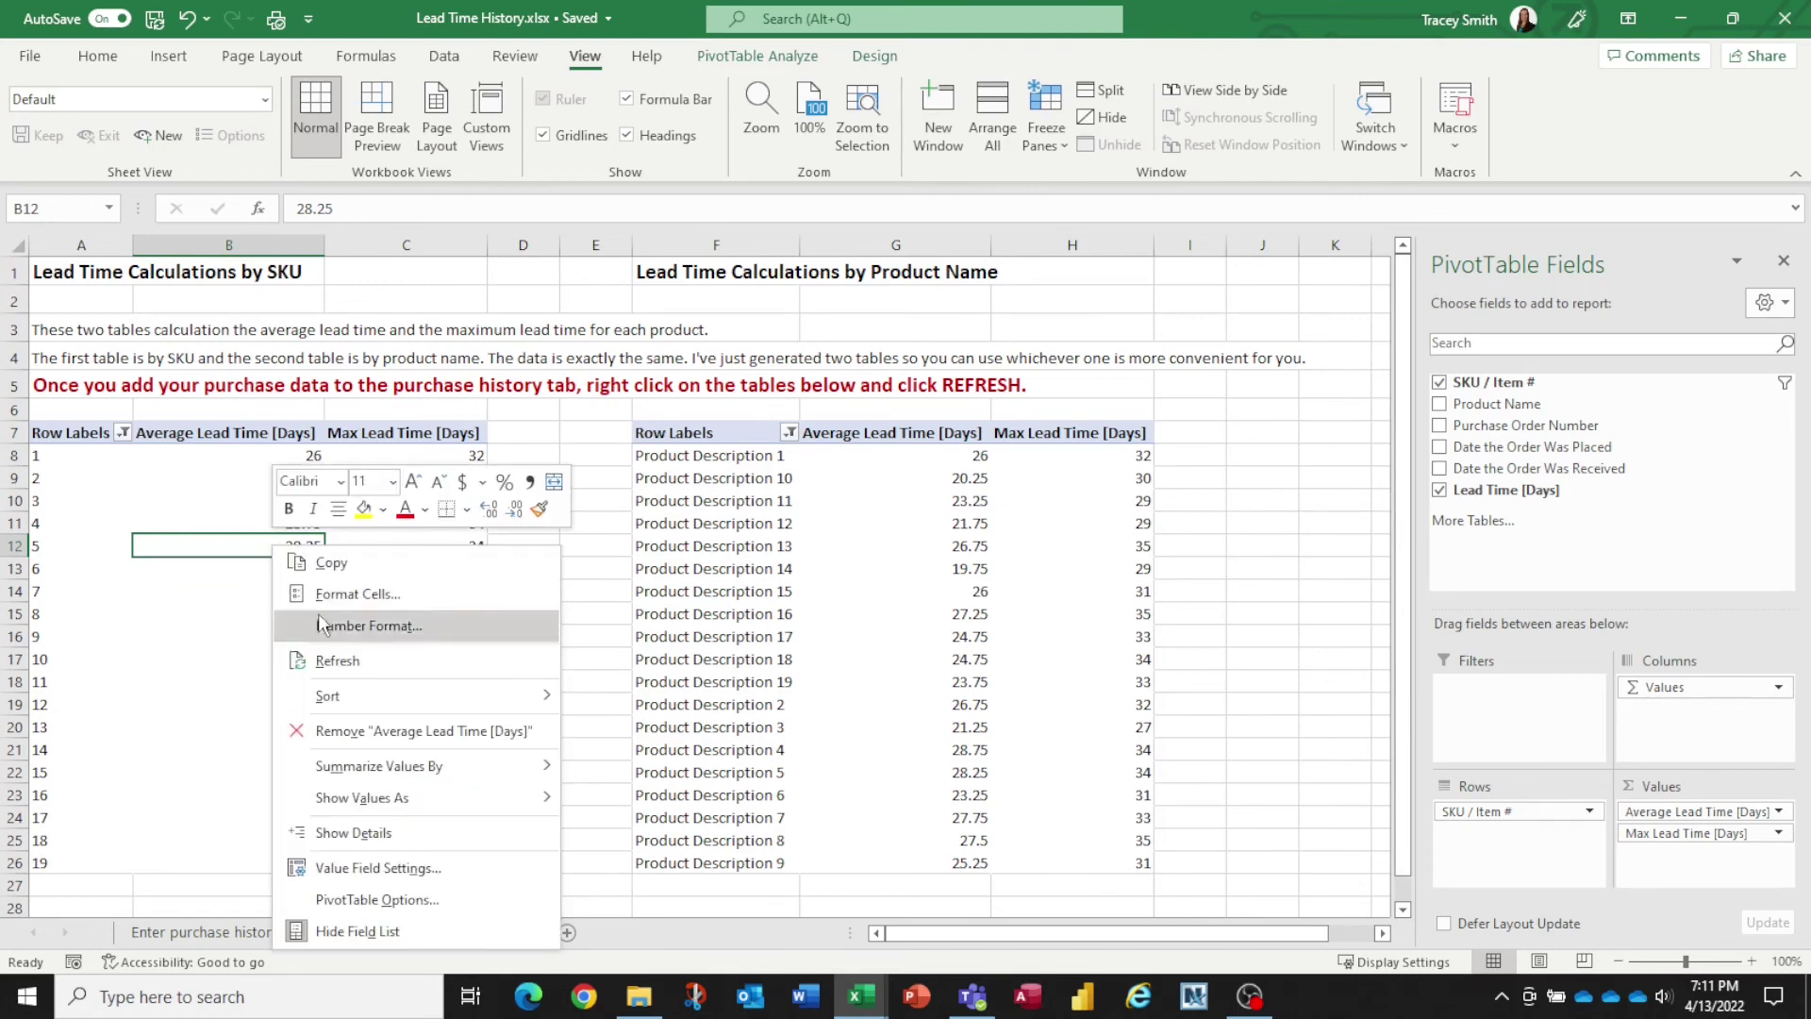
{"action": "left_click", "coordinate": [331, 660]}
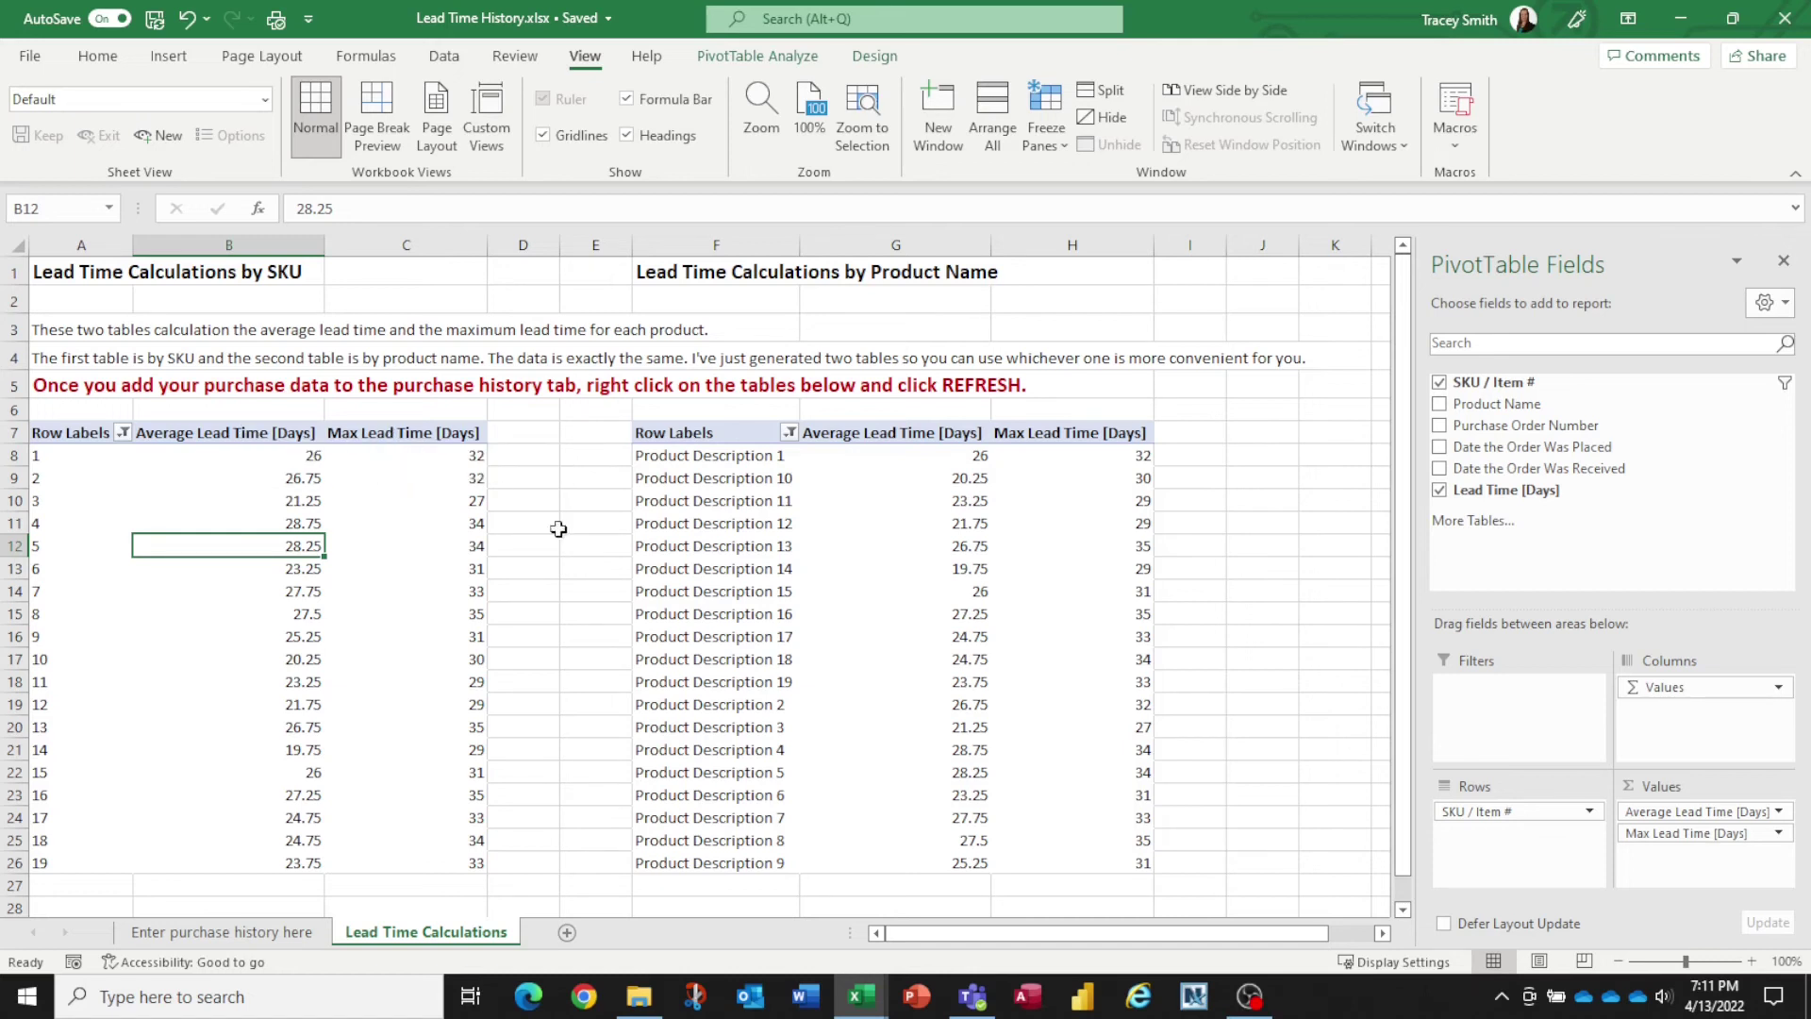
- Switch to SS Reorder Template.xlsx and select the SKU1–SKU10 ids and their lead time values
{"action": "mouse_move", "coordinate": [857, 1002]}
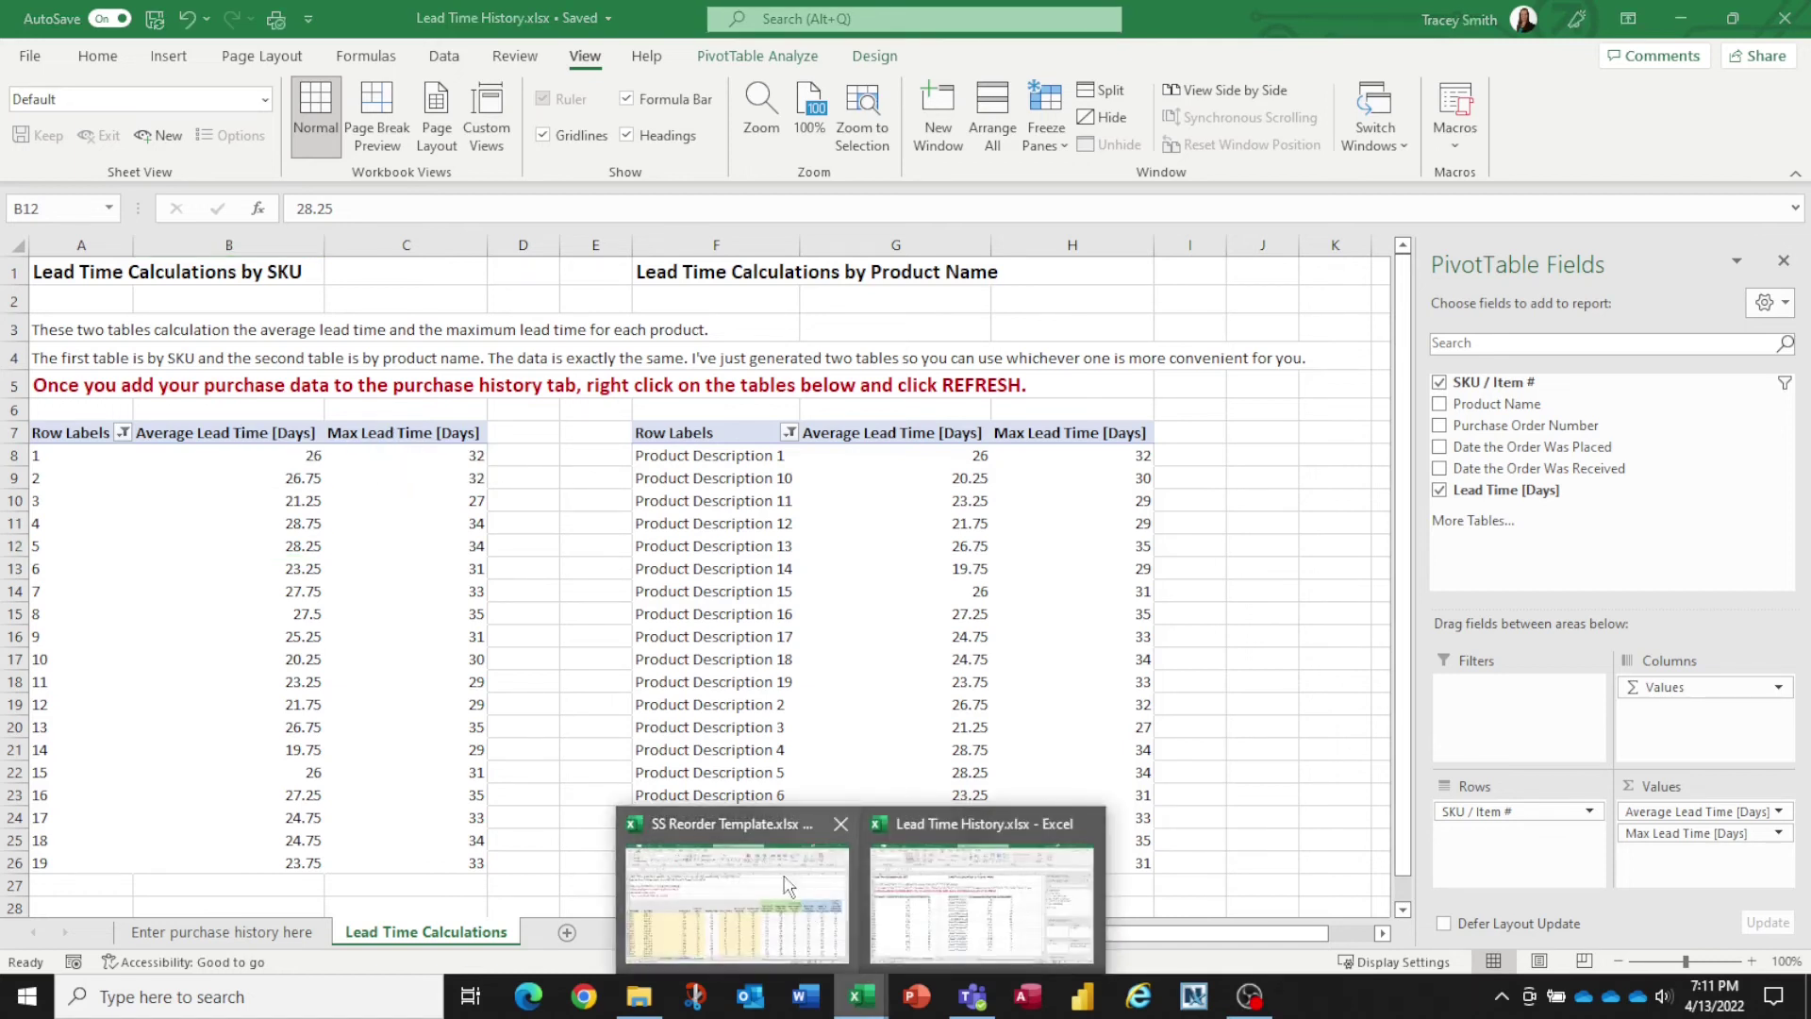
{"action": "left_click", "coordinate": [718, 822]}
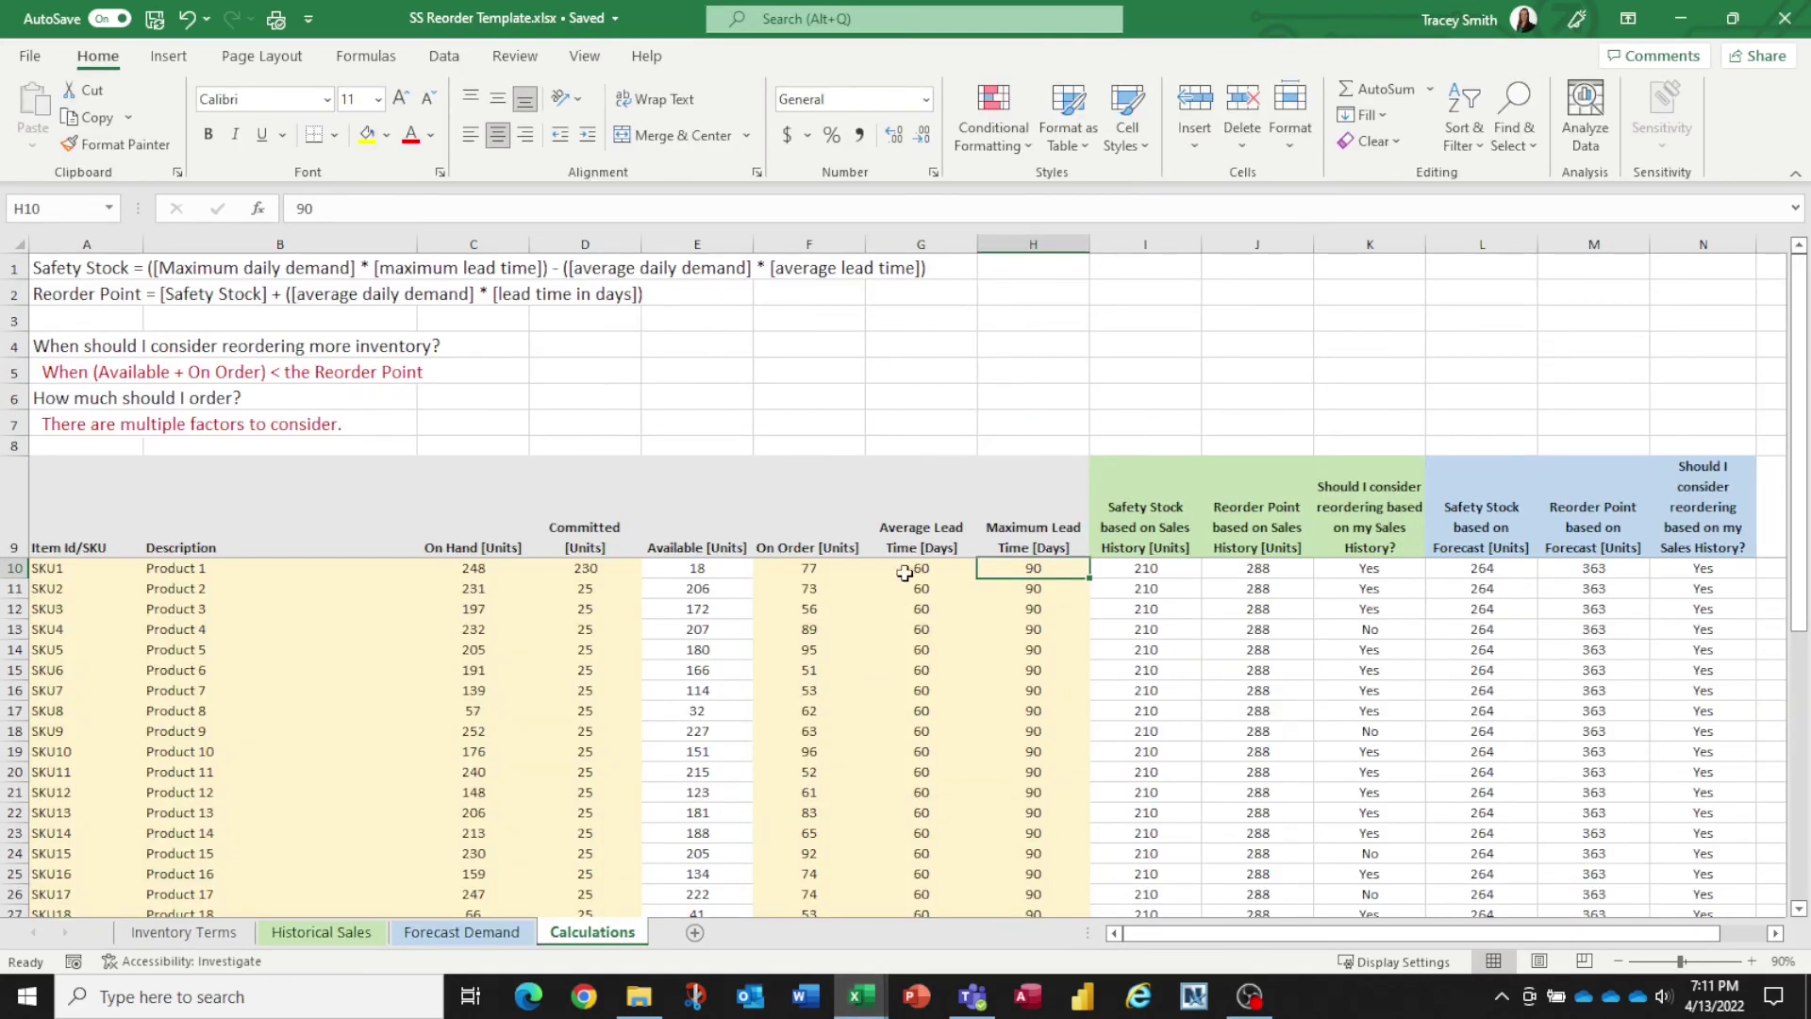
{"action": "left_click_drag", "start_coordinate": [86, 564], "coordinate": [94, 751]}
{"action": "left_click_drag", "start_coordinate": [941, 570], "coordinate": [1013, 609]}
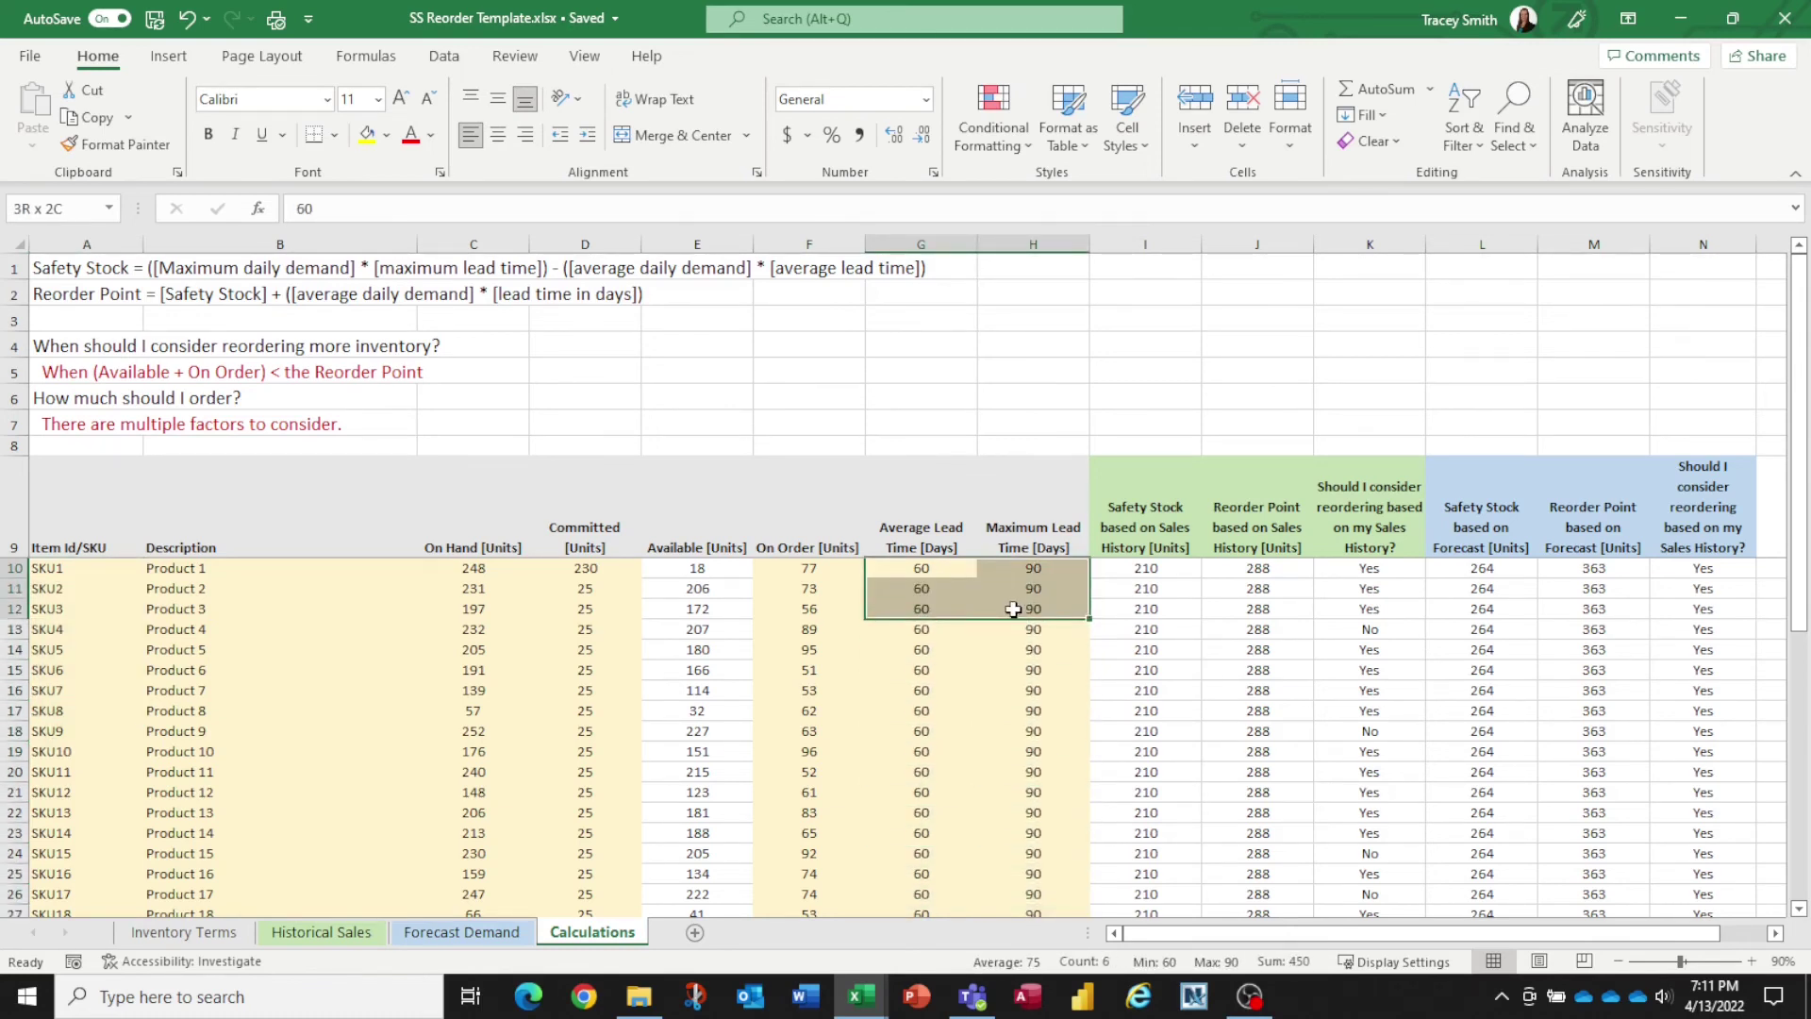
{"action": "left_click", "coordinate": [1042, 569]}
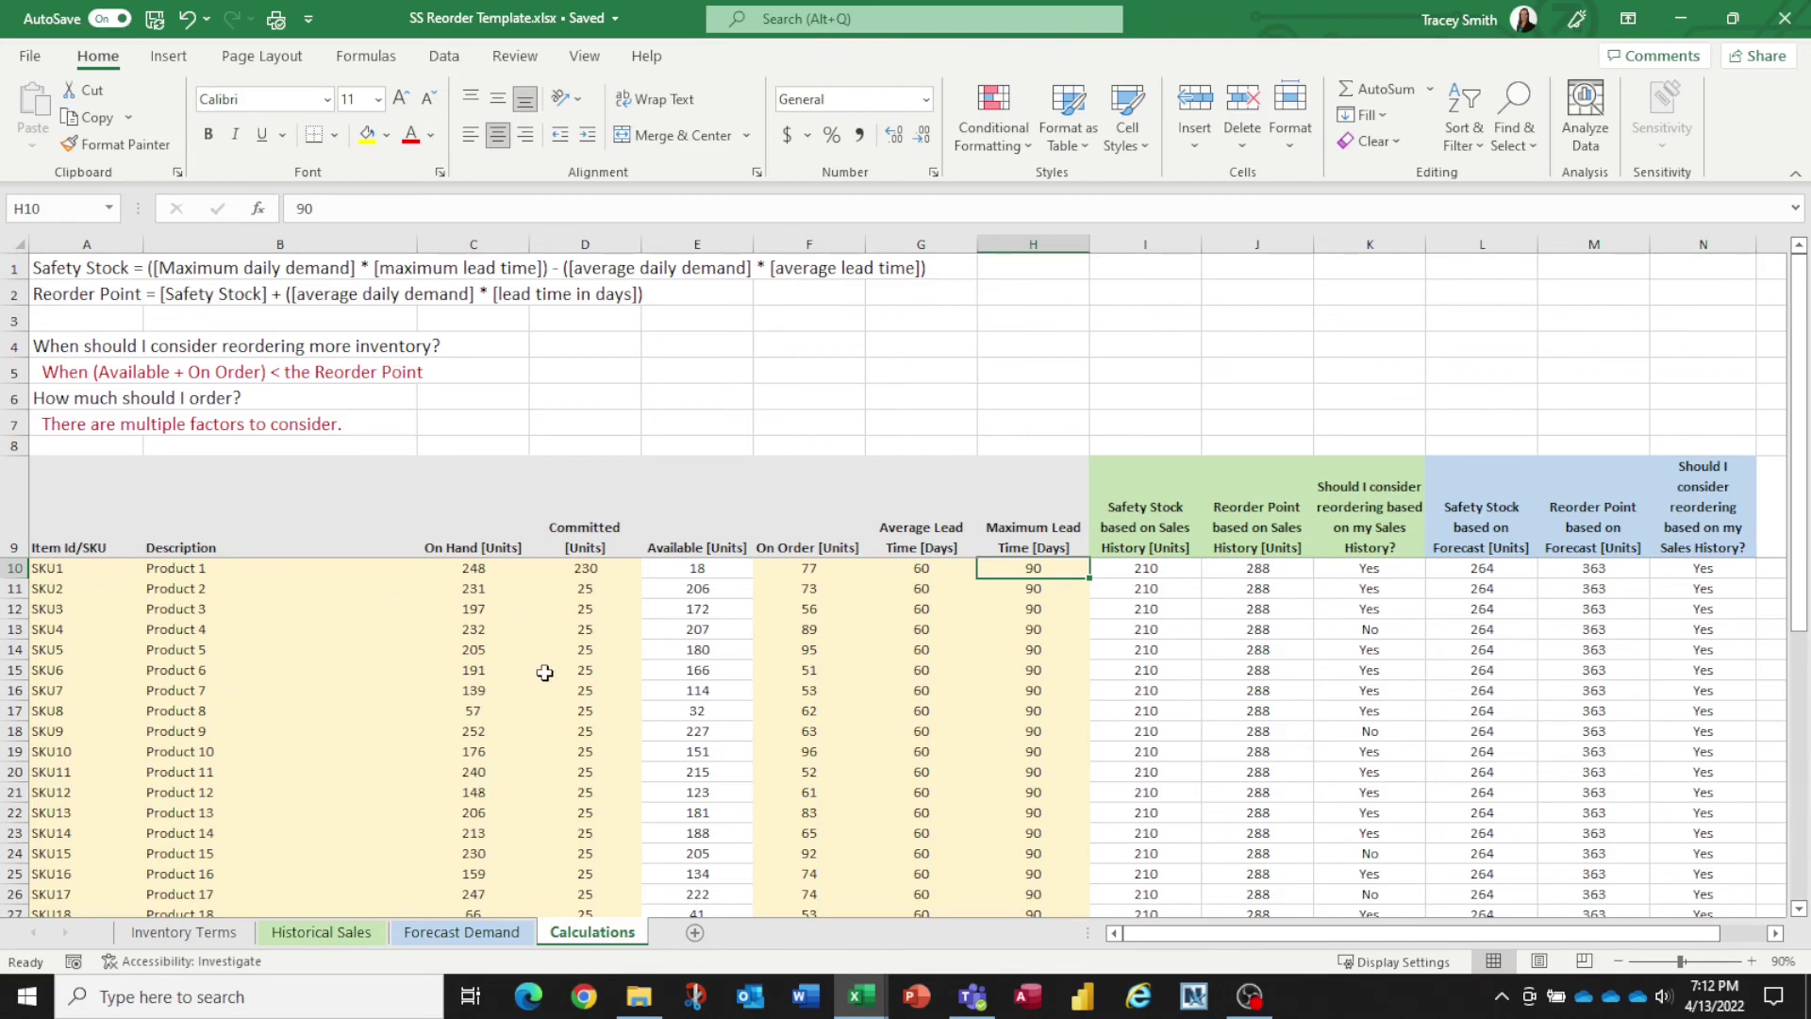
- Move among the lead time cells around G10:H10, ending on G10's 60-day average
{"action": "left_click", "coordinate": [948, 569]}
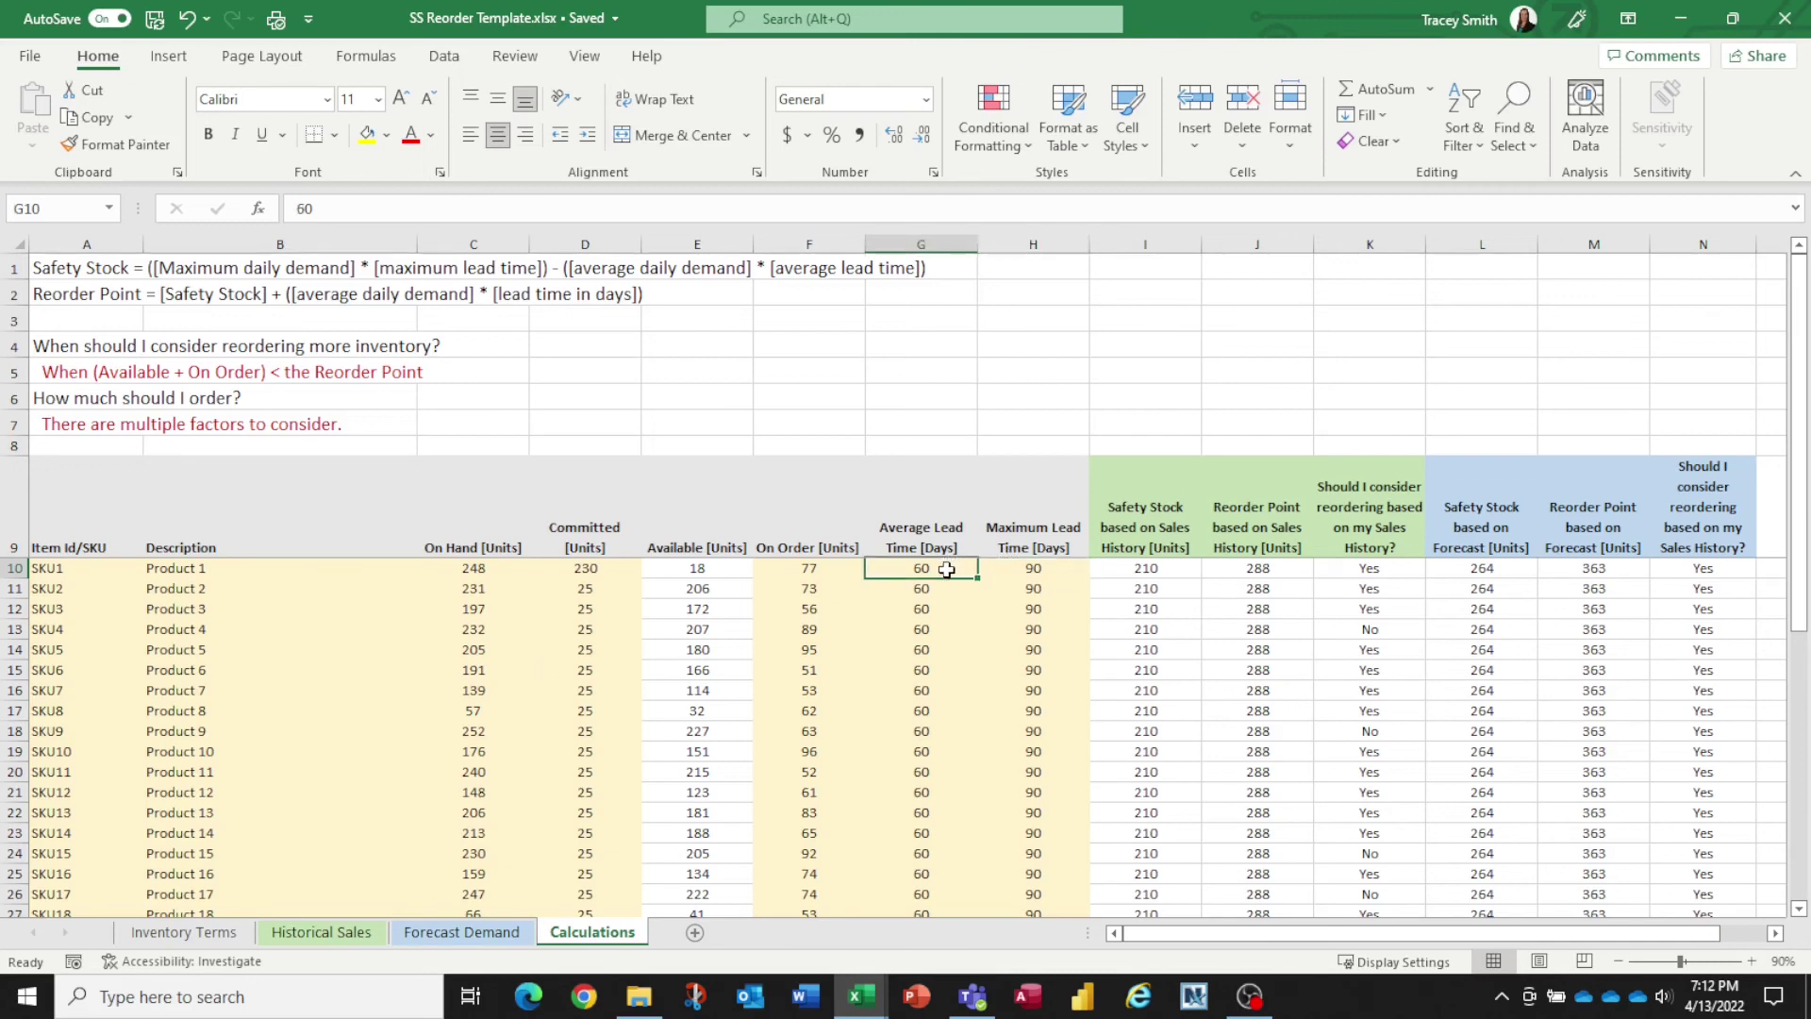
{"action": "key", "text": "Right"}
{"action": "key", "text": "Left"}
{"action": "key", "text": "Down"}
{"action": "key", "text": "Down"}
{"action": "key", "text": "Down"}
{"action": "key", "text": "Right"}
{"action": "key", "text": "Up"}
{"action": "key", "text": "Up"}
{"action": "key", "text": "Left"}
{"action": "key", "text": "Up"}
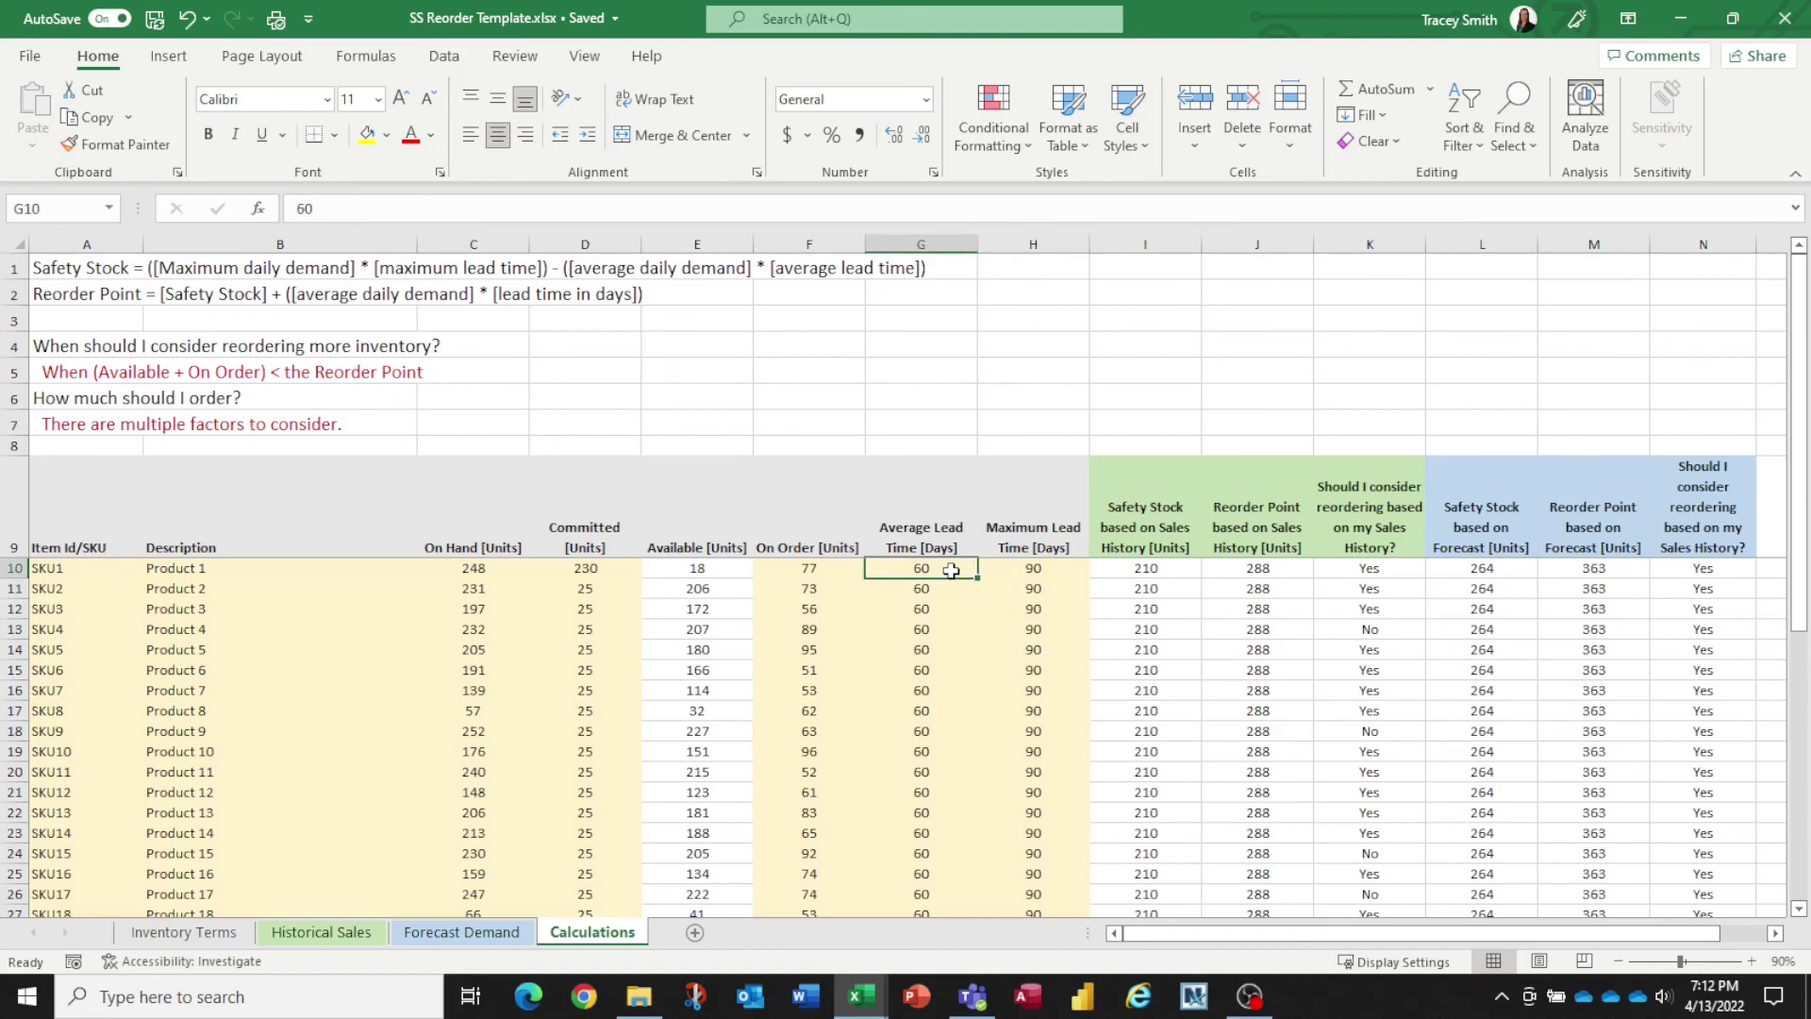